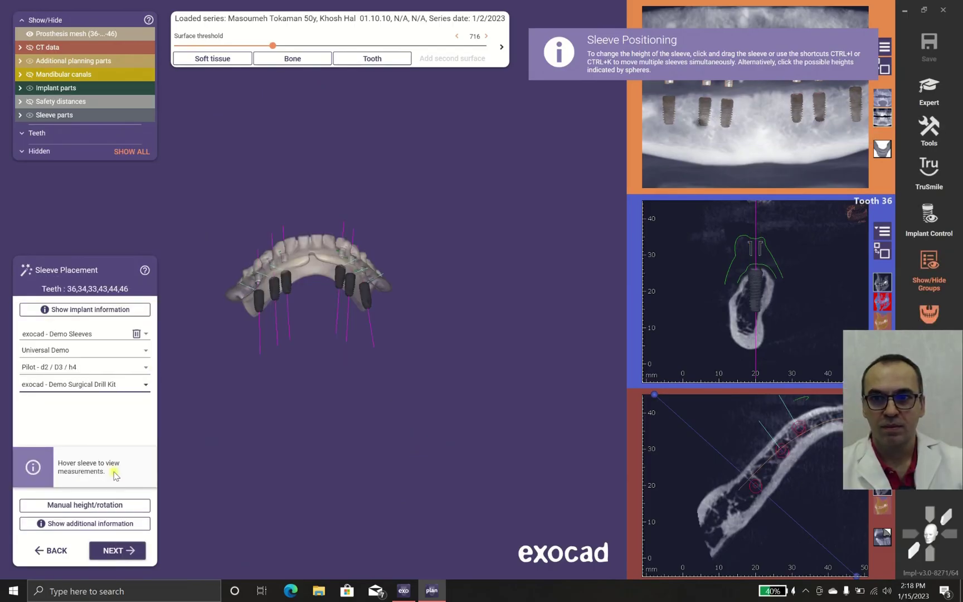
# - Finish sleeve placement, confirm and approve the implant planning, and proceed to designing the surgical guide
pyautogui.click(123, 551)
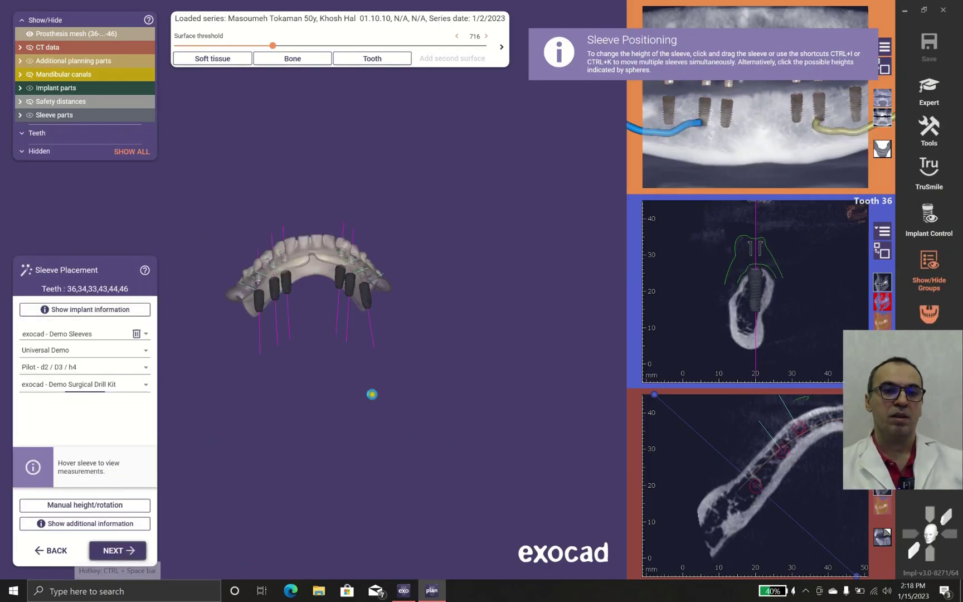
pyautogui.hotkey('ctrl', 'space')
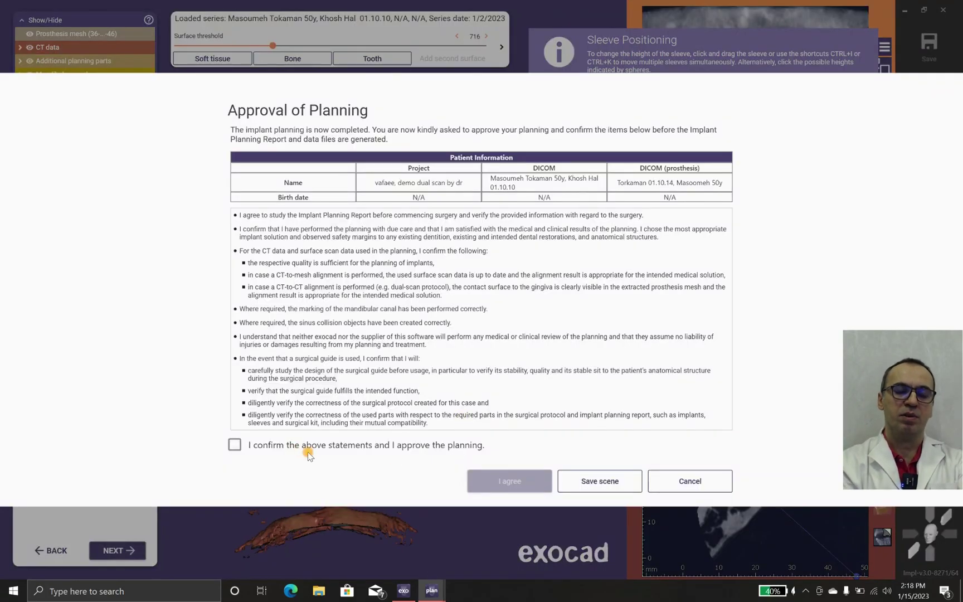
pyautogui.click(308, 451)
pyautogui.click(510, 480)
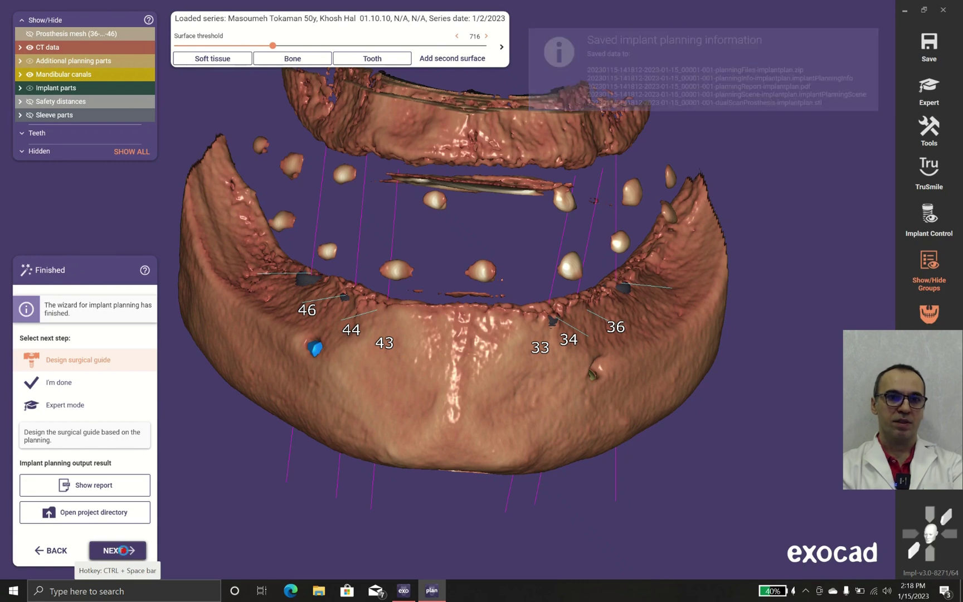
pyautogui.click(122, 550)
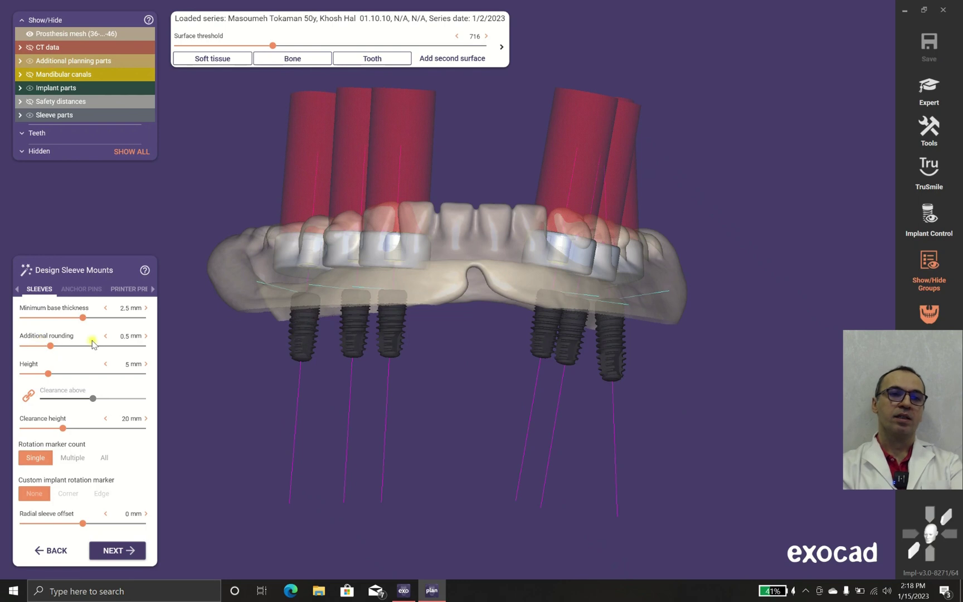
# - Try additional rounding values of 0.9, 0.2 and 0.89 mm on the sleeve mounts
pyautogui.moveTo(50, 347); pyautogui.dragTo(86, 355)
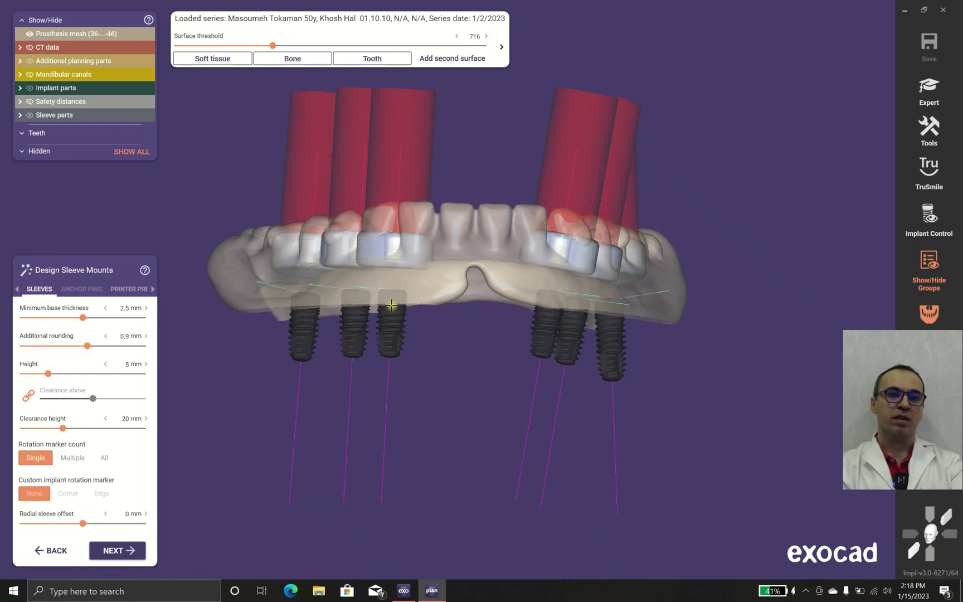
pyautogui.moveTo(391, 305); pyautogui.dragTo(391, 305, button='right')
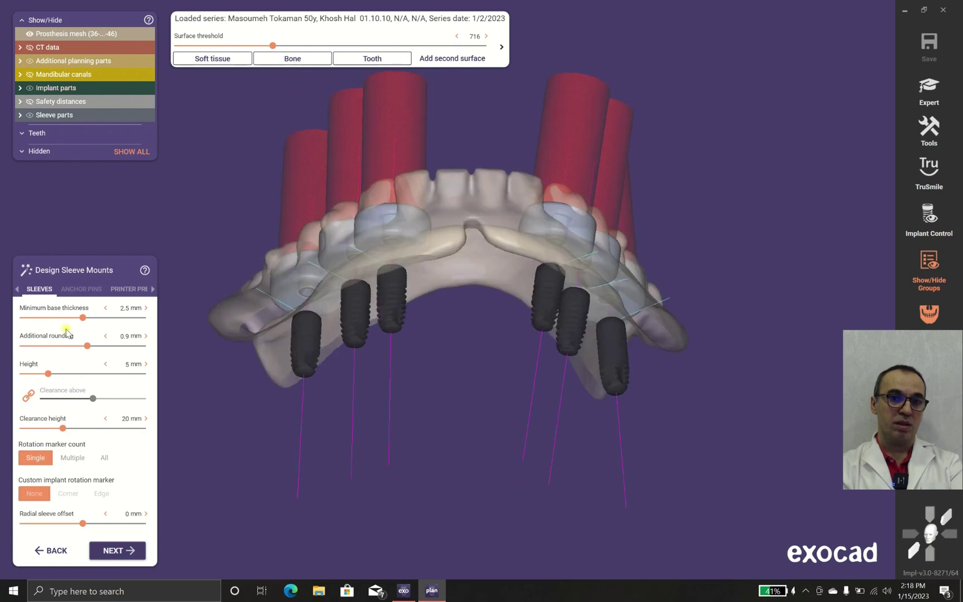
pyautogui.moveTo(80, 353); pyautogui.dragTo(9, 371)
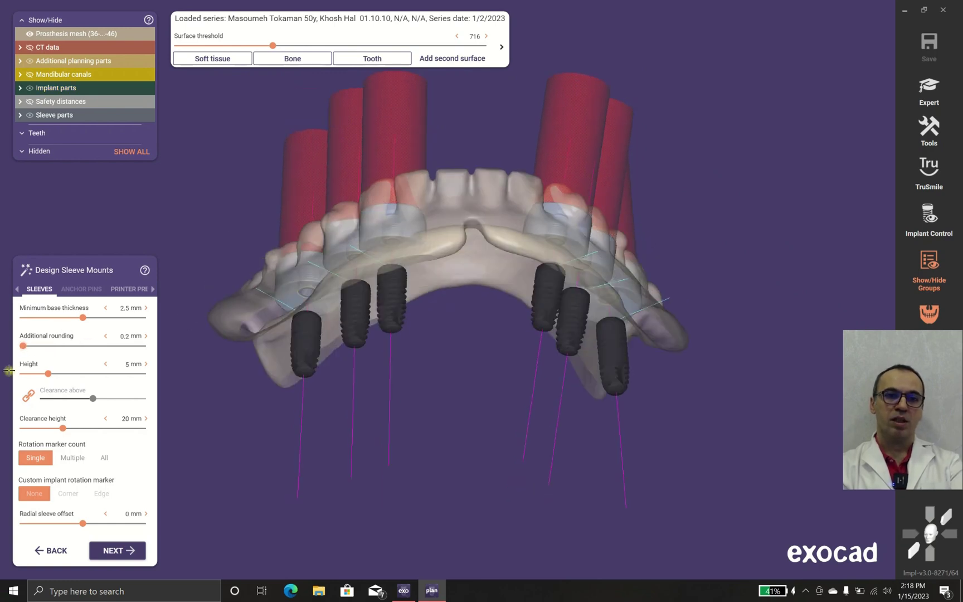
pyautogui.click(87, 346)
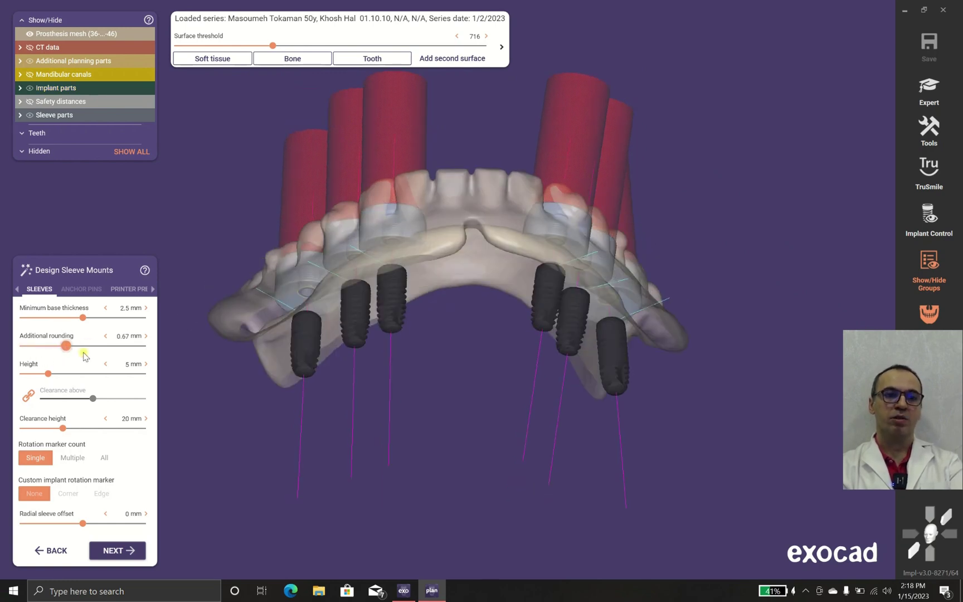
pyautogui.moveTo(337, 273); pyautogui.dragTo(337, 276, button='right')
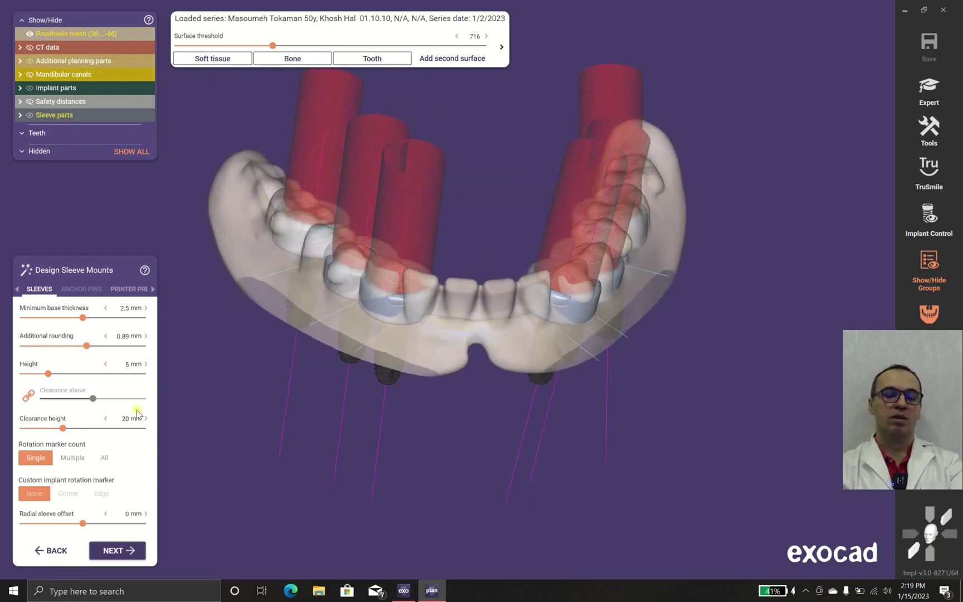
# - Try sleeve mount heights of 1, 4.29 and 8.89 mm, and return to the sleeve settings instead of continuing with colliding parts
pyautogui.moveTo(87, 345); pyautogui.dragTo(23, 374)
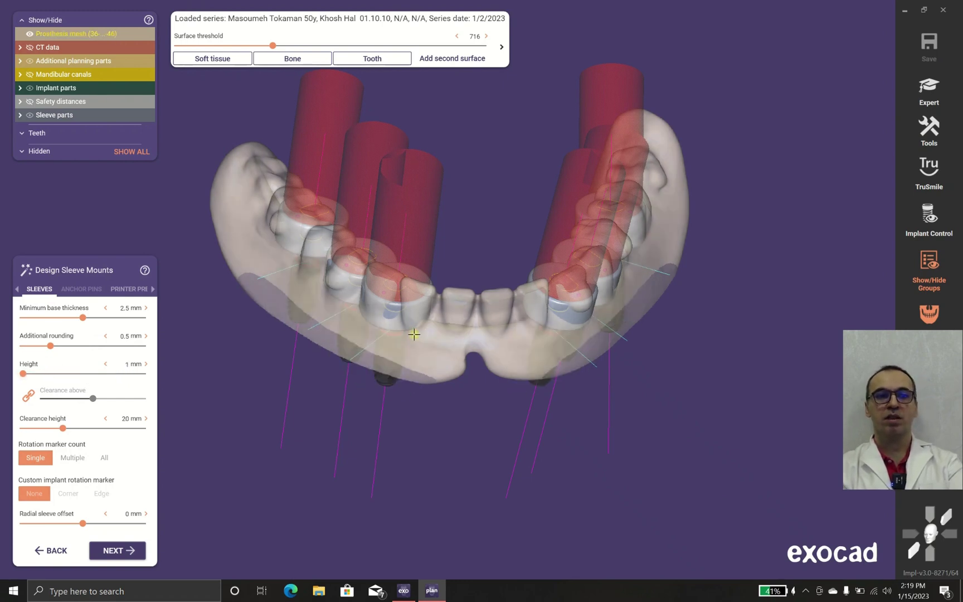
pyautogui.moveTo(21, 379); pyautogui.dragTo(43, 379)
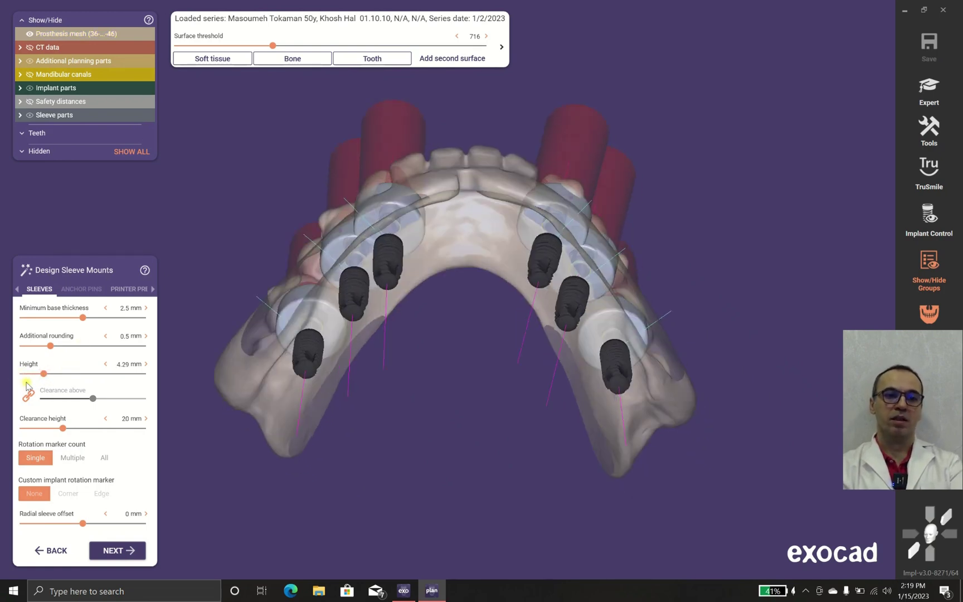
pyautogui.click(74, 375)
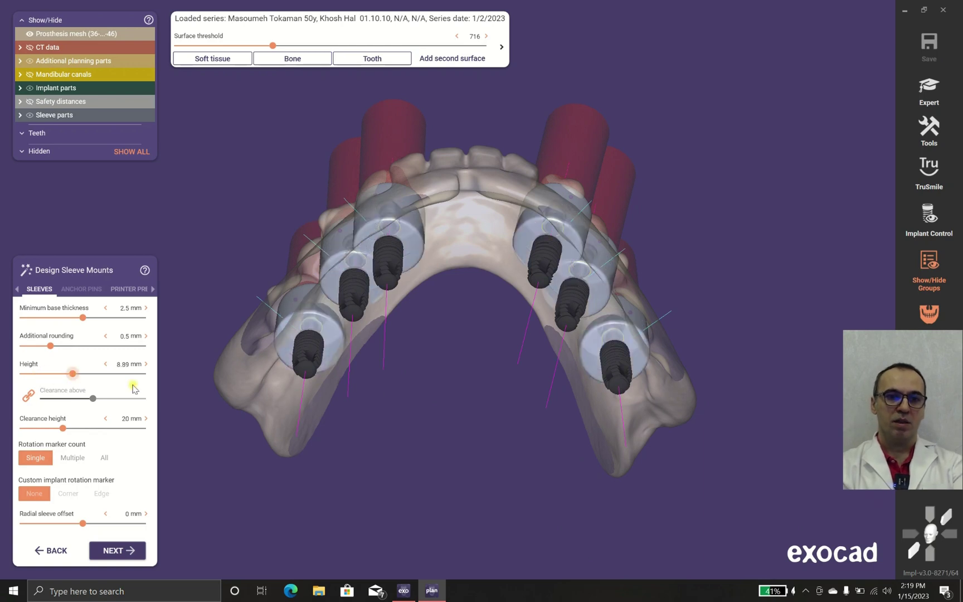
pyautogui.moveTo(402, 412); pyautogui.dragTo(398, 400, button='right')
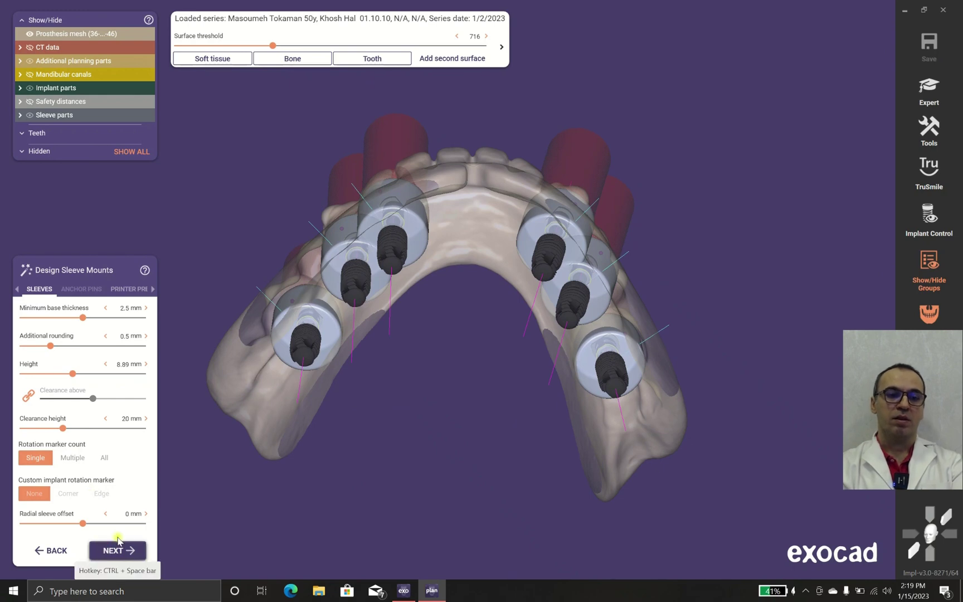
pyautogui.click(117, 549)
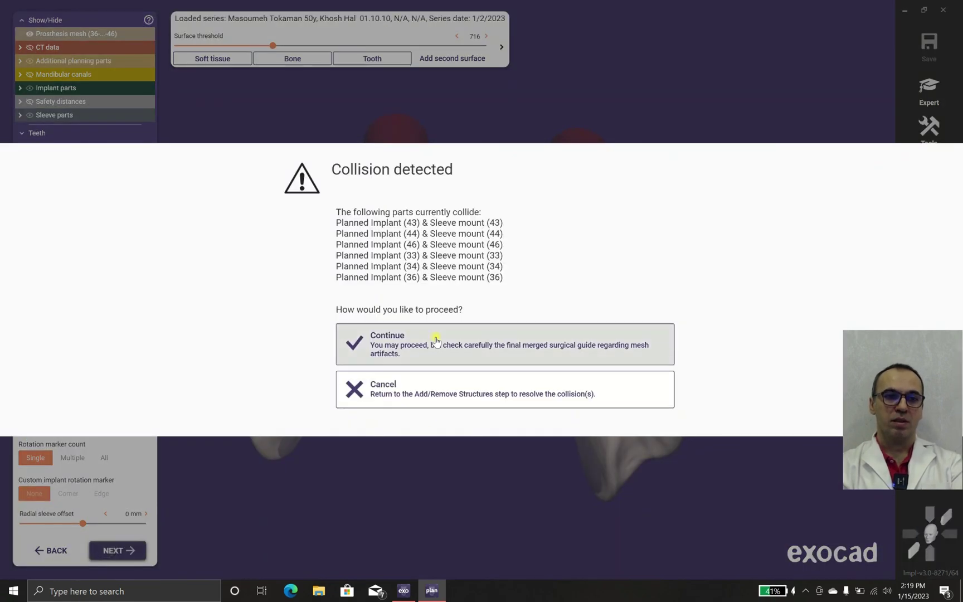
pyautogui.click(415, 389)
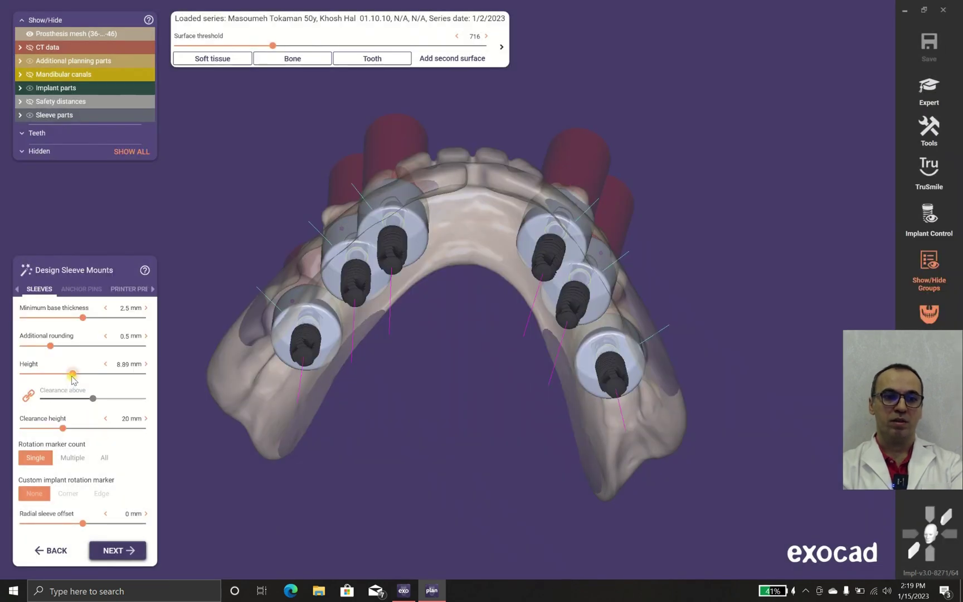
# - Set the sleeve mount height to 5.96 mm and additional rounding to 0.23 mm, and continue to the gingiva contact surface
pyautogui.moveTo(72, 374); pyautogui.dragTo(54, 375)
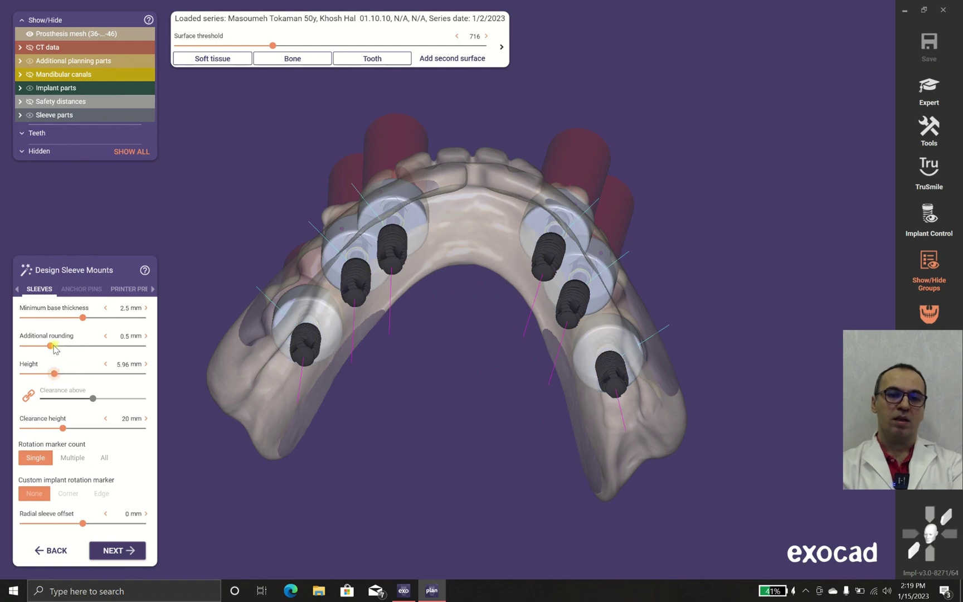
pyautogui.moveTo(54, 346); pyautogui.dragTo(25, 346)
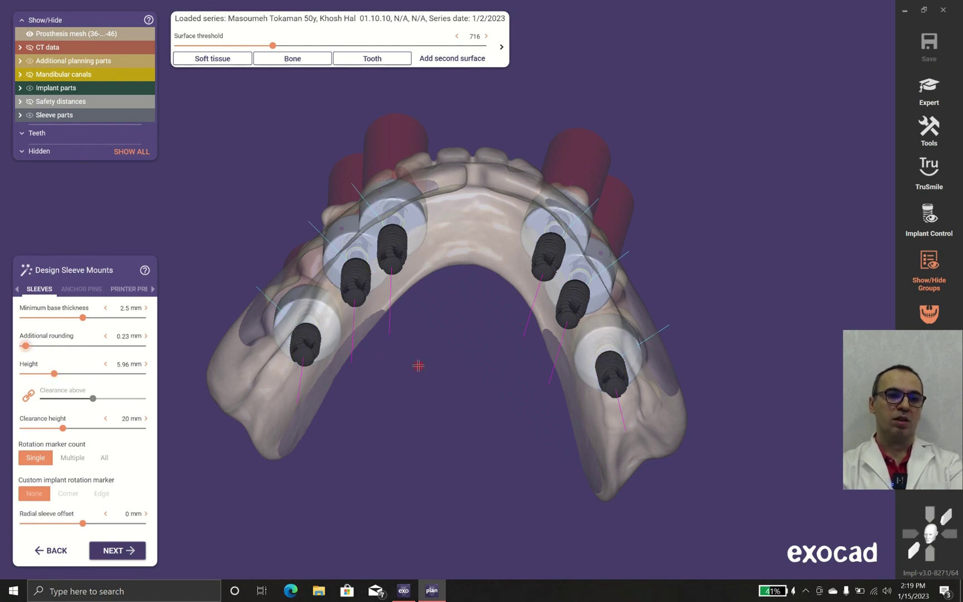
pyautogui.click(107, 550)
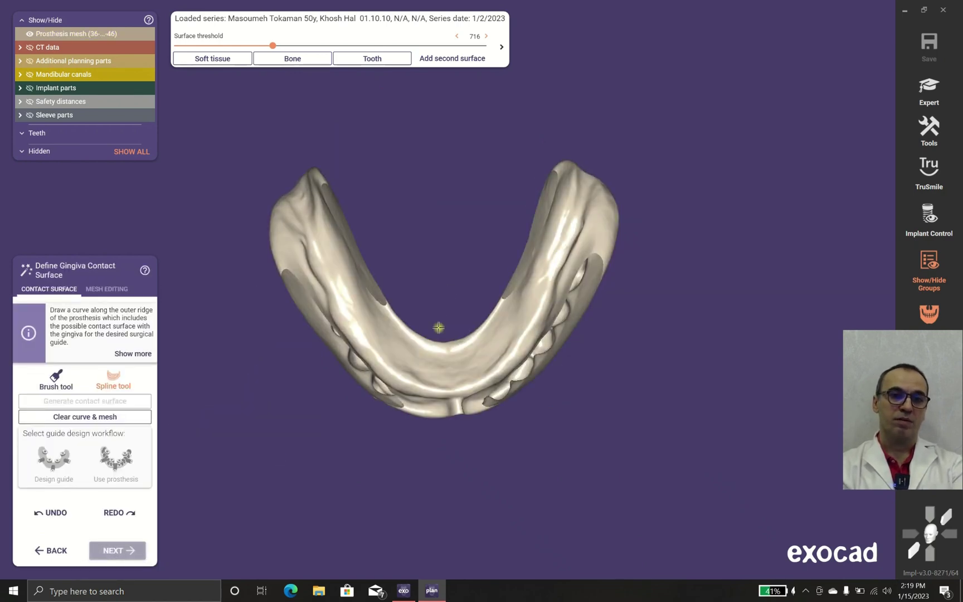
# - Start the contact surface spline at one posterior end of the prosthesis underside and run it along the inner edge of the arch
pyautogui.moveTo(438, 328); pyautogui.dragTo(355, 408, button='right')
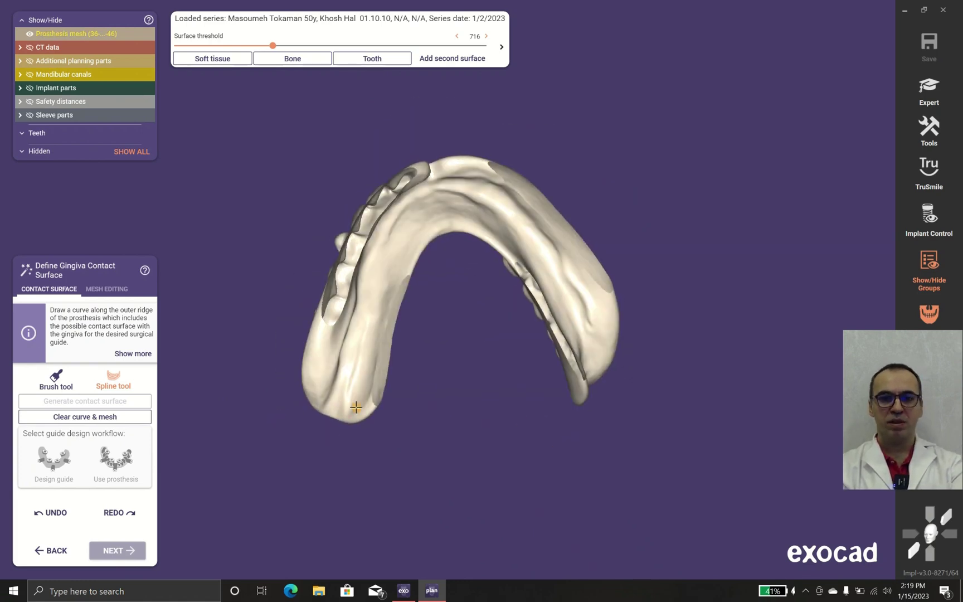
pyautogui.click(329, 400)
pyautogui.click(360, 400)
pyautogui.moveTo(390, 274); pyautogui.dragTo(387, 343, button='right')
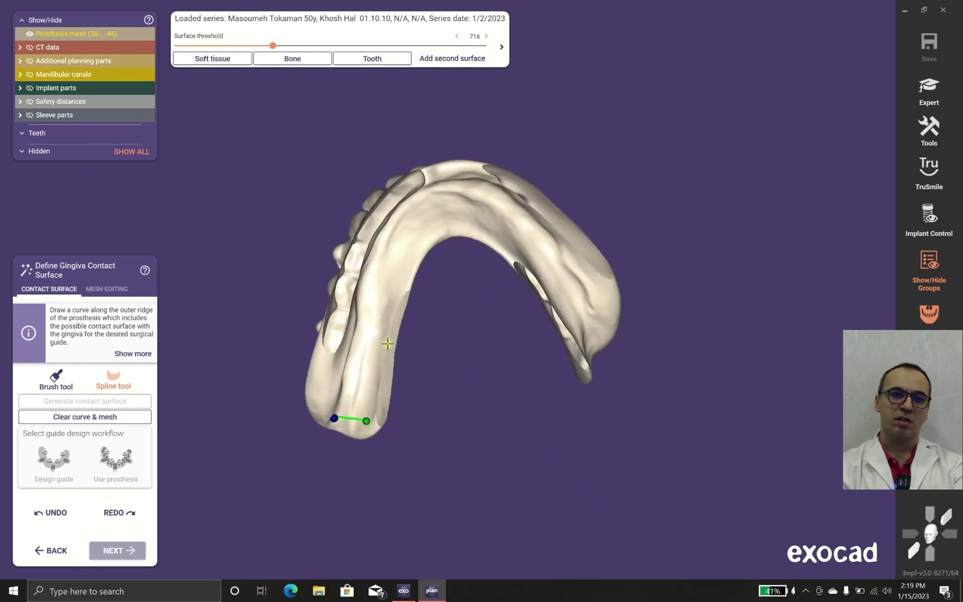
pyautogui.click(387, 341)
pyautogui.click(407, 276)
pyautogui.click(433, 235)
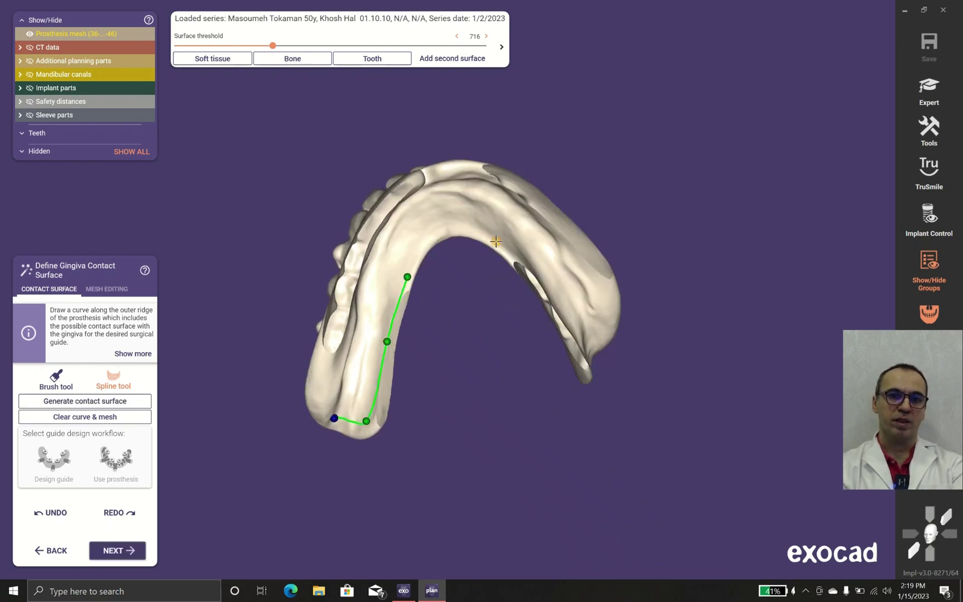
pyautogui.click(489, 240)
pyautogui.moveTo(519, 254); pyautogui.dragTo(512, 258, button='right')
pyautogui.click(514, 266)
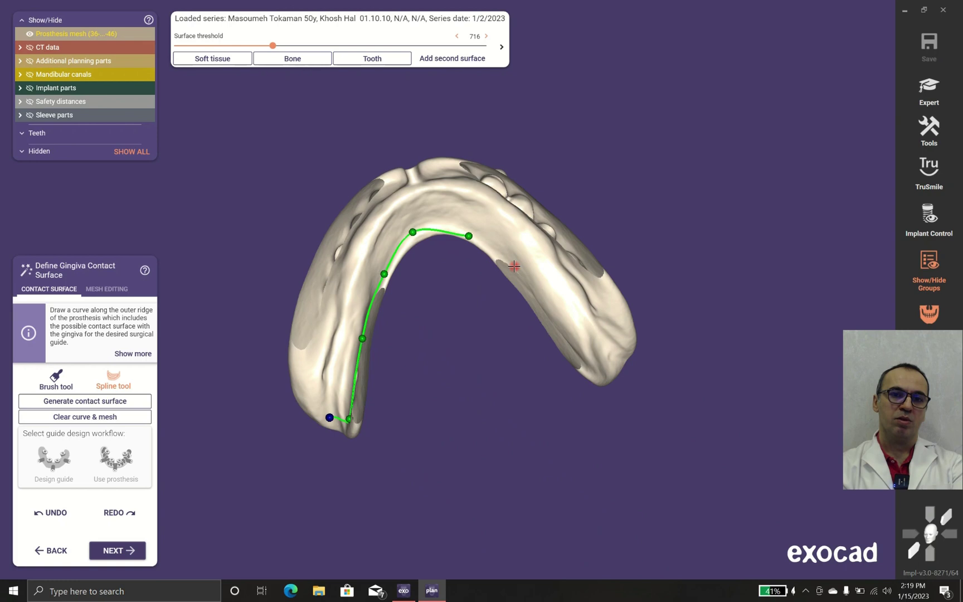
pyautogui.click(554, 318)
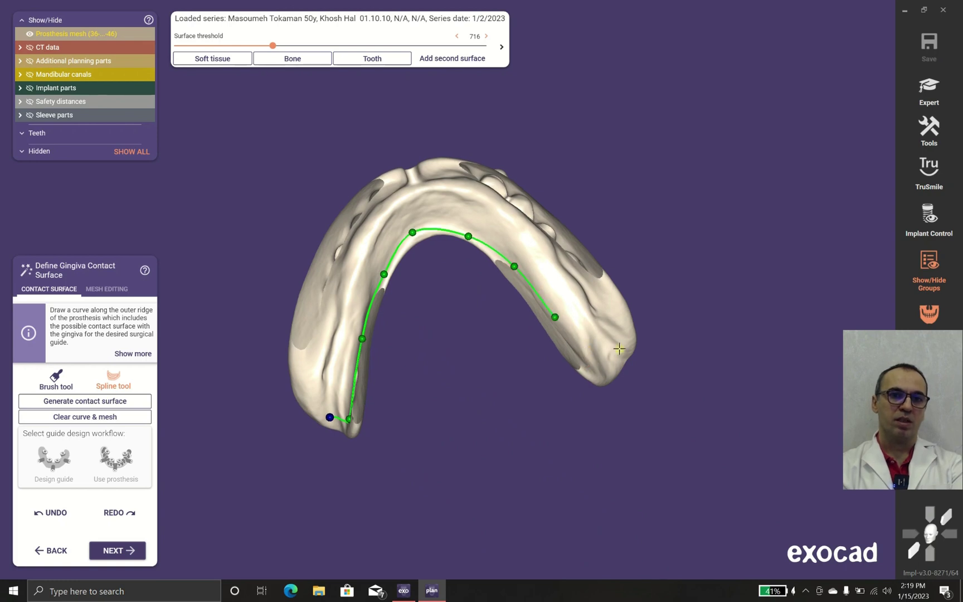
# - Continue the contact surface spline around the opposite posterior end and along the outer edge to the front midline notch
pyautogui.click(587, 362)
pyautogui.click(621, 339)
pyautogui.click(609, 286)
pyautogui.moveTo(597, 265); pyautogui.dragTo(539, 233, button='right')
pyautogui.click(592, 251)
pyautogui.click(539, 233)
pyautogui.click(511, 192)
pyautogui.click(480, 173)
pyautogui.moveTo(446, 193); pyautogui.dragTo(438, 186, button='right')
pyautogui.click(438, 186)
pyautogui.click(418, 181)
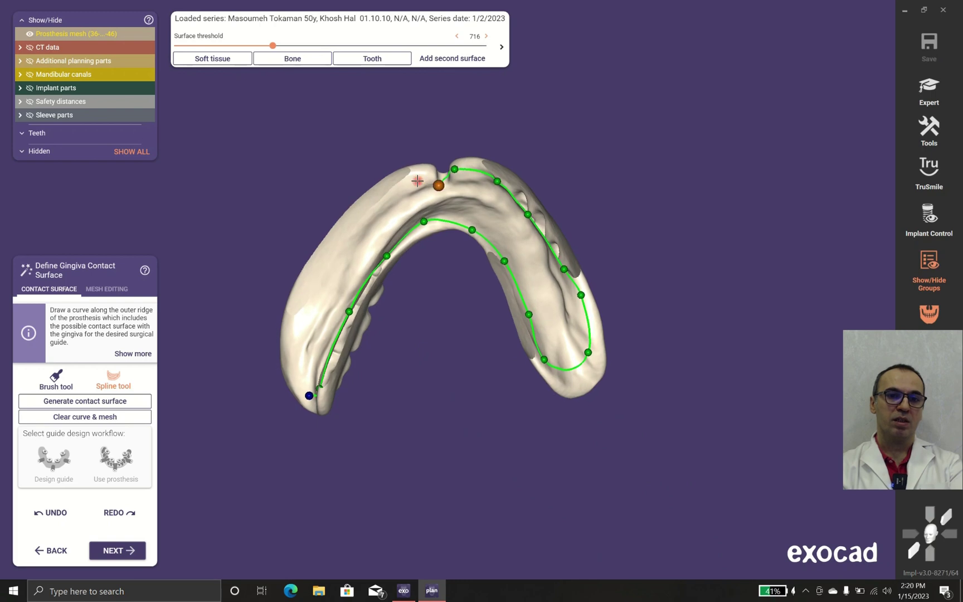
# - Extend the contact surface spline along the remaining outer edge and close it at its starting point
pyautogui.click(357, 225)
pyautogui.moveTo(312, 297); pyautogui.dragTo(308, 300, button='right')
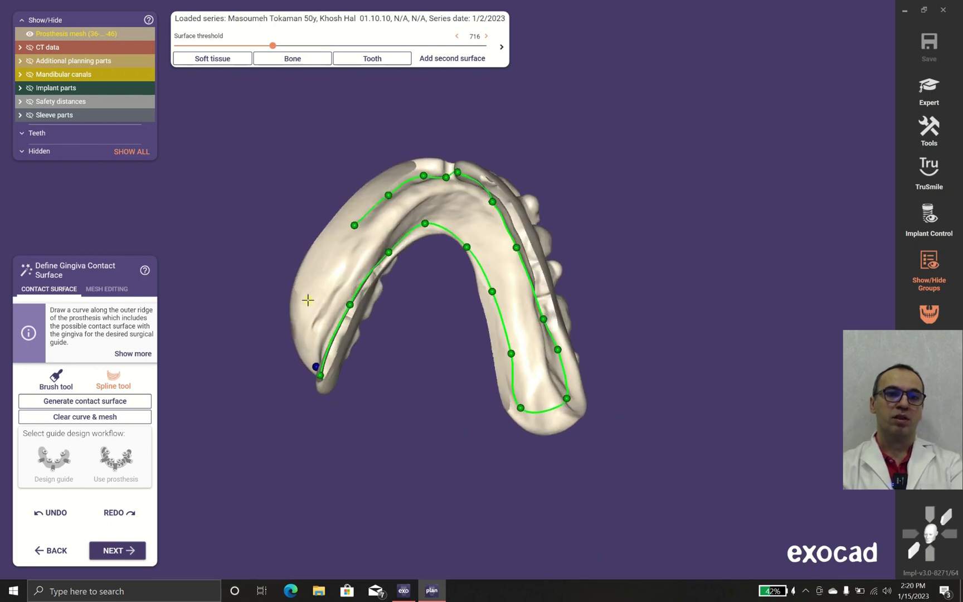
pyautogui.click(307, 301)
pyautogui.click(299, 323)
pyautogui.moveTo(311, 355); pyautogui.dragTo(286, 348, button='right')
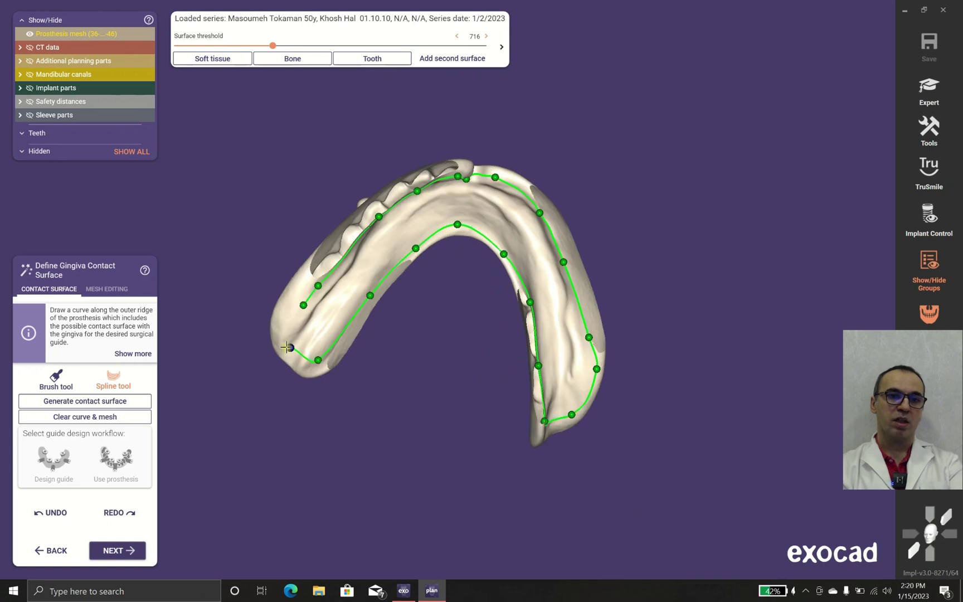
pyautogui.click(287, 347)
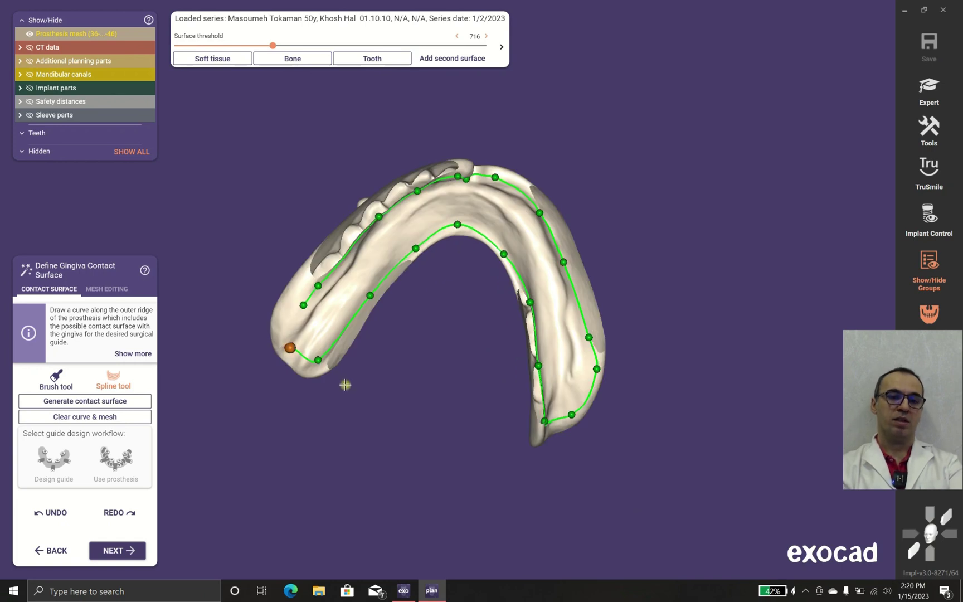
# - Choose the Design guide workflow and accept the guide bottom's preset properties to reach the surgical guide top design
pyautogui.click(107, 552)
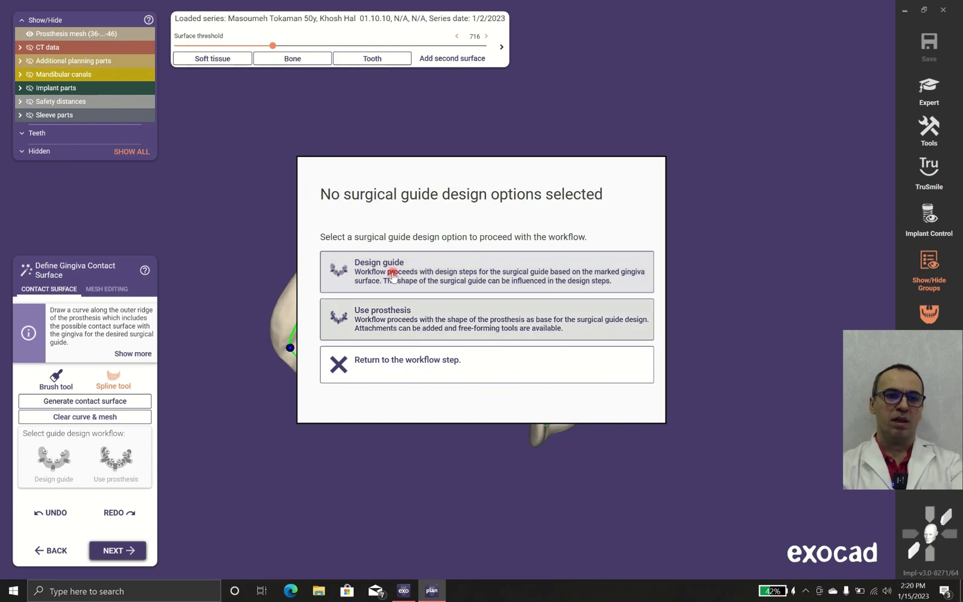
pyautogui.click(395, 273)
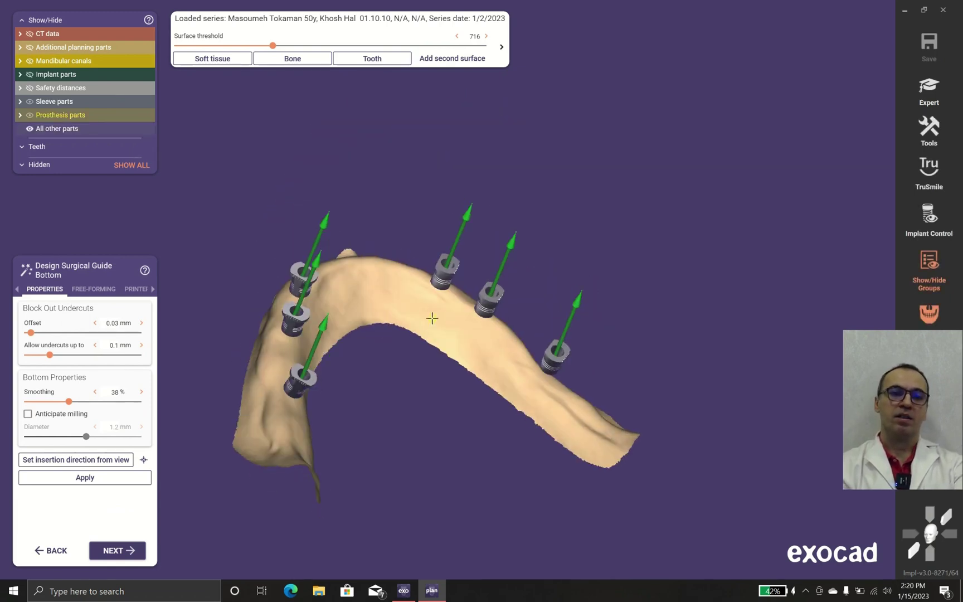
pyautogui.click(117, 552)
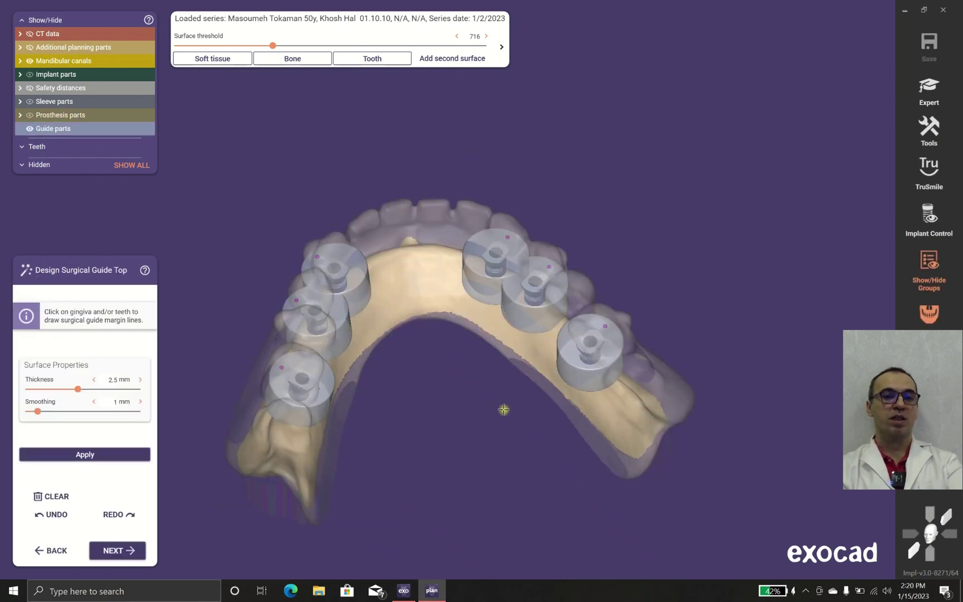
# - Draw the surgical guide margin line on the gingiva around both arms of the arch, enclosing all sleeve mounts
pyautogui.click(102, 465)
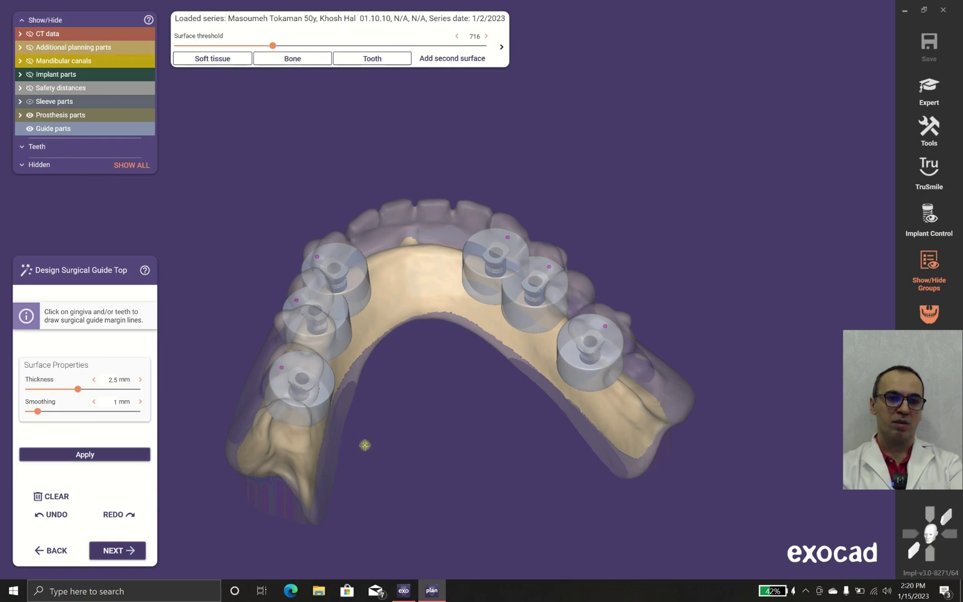
pyautogui.click(142, 551)
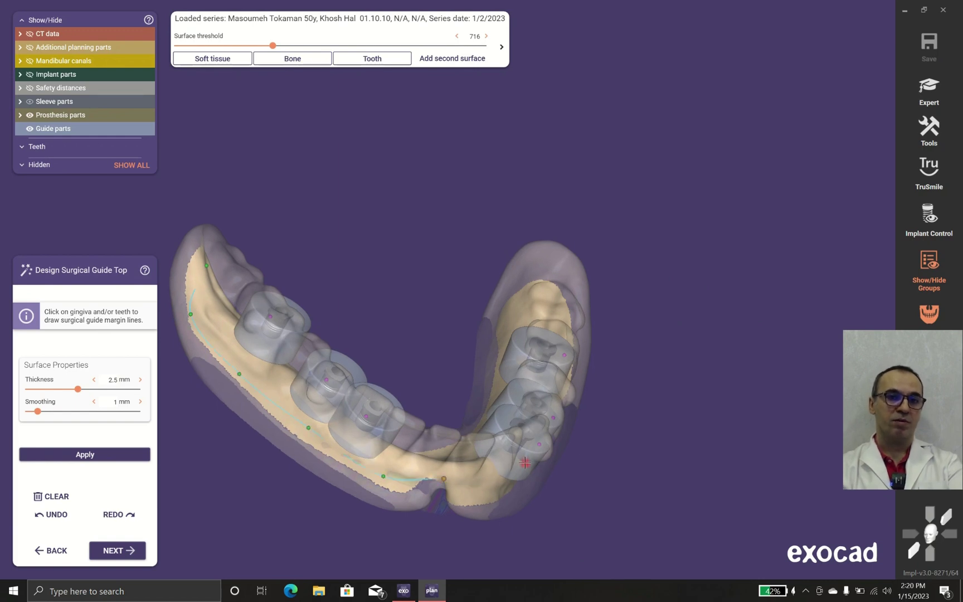
pyautogui.moveTo(535, 457); pyautogui.dragTo(670, 405, button='right')
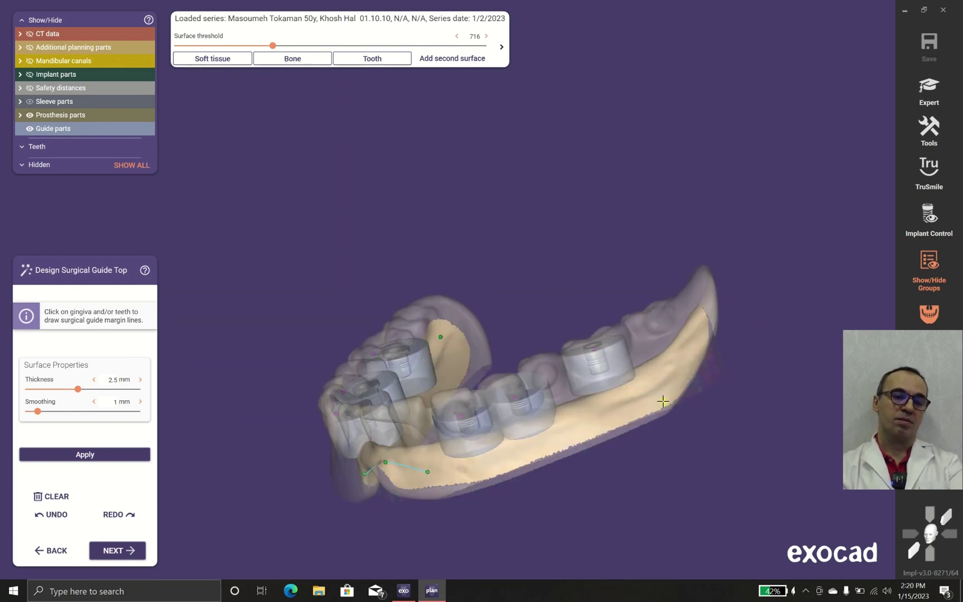
pyautogui.click(689, 358)
pyautogui.moveTo(679, 328); pyautogui.dragTo(612, 281, button='right')
pyautogui.click(468, 245)
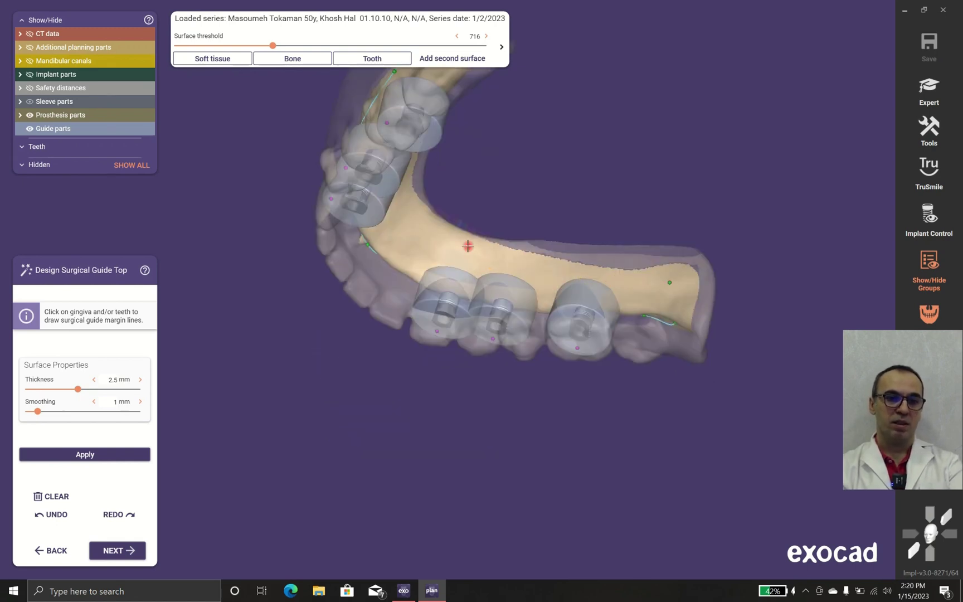
pyautogui.moveTo(545, 284); pyautogui.dragTo(531, 281, button='right')
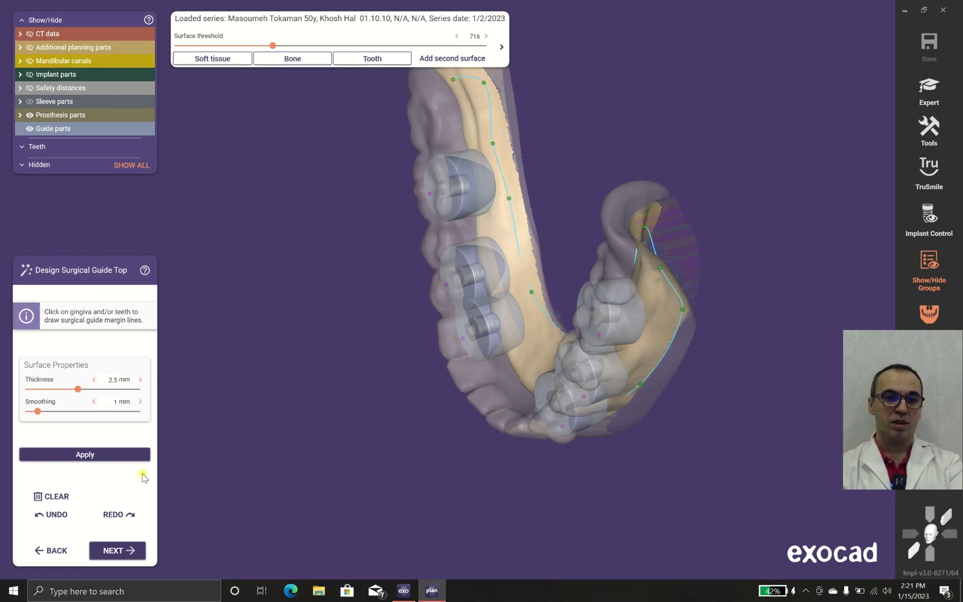
# - Generate the surgical guide top with 2.5 mm thickness and 1 mm smoothing, and continue to the guide attachments
pyautogui.click(97, 455)
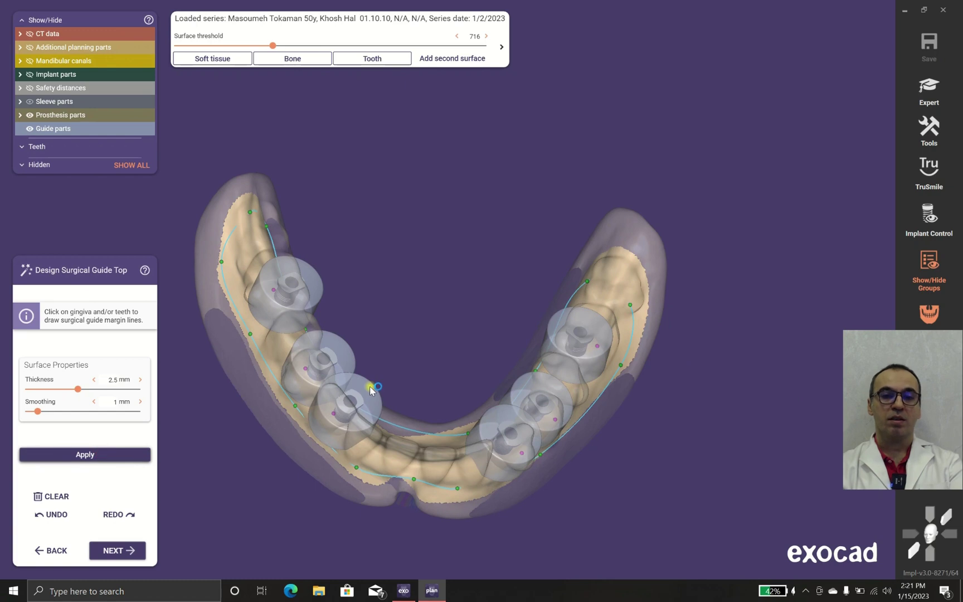
pyautogui.click(371, 389)
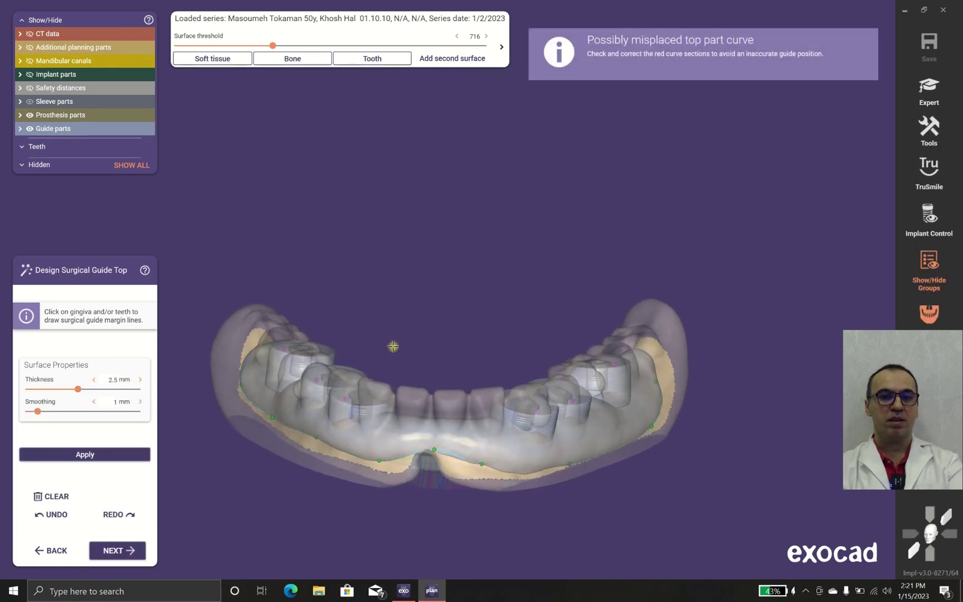
pyautogui.click(129, 551)
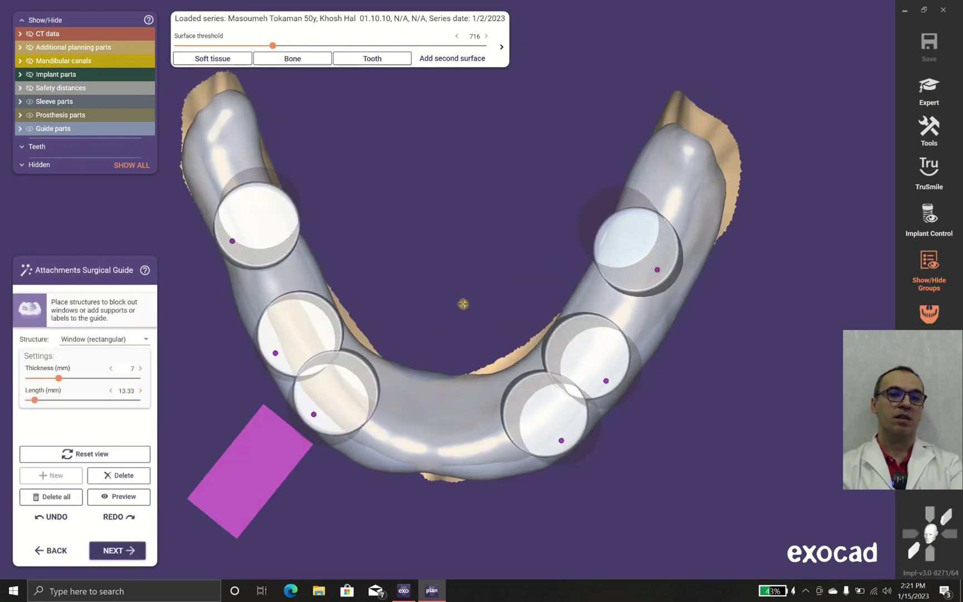
pyautogui.click(462, 304)
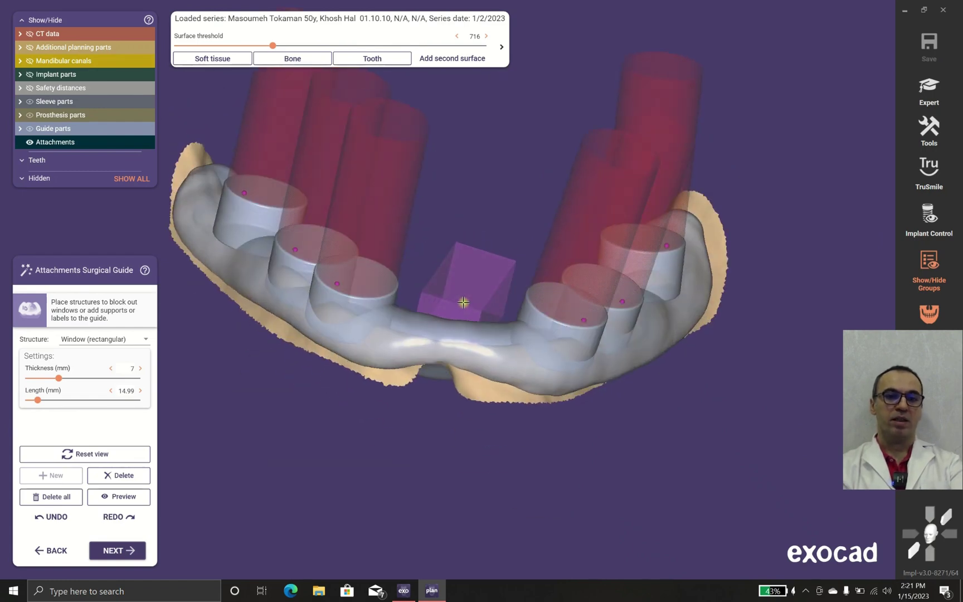
# - Go back to the gingiva contact surface definition and proceed with the Use prosthesis workflow to merge the guide
pyautogui.rightClick(1, 569)
pyautogui.click(36, 550)
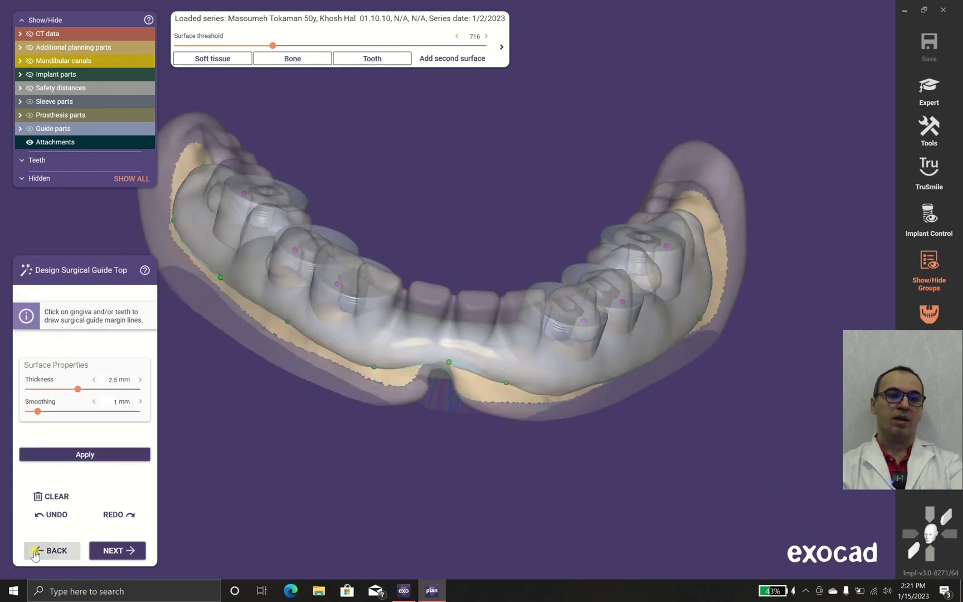
pyautogui.click(55, 550)
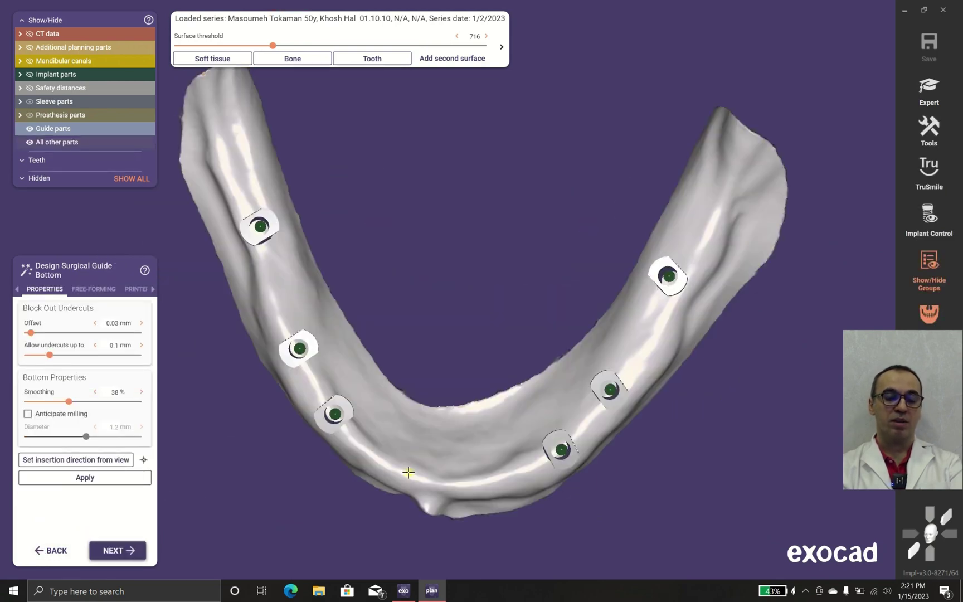
pyautogui.click(53, 550)
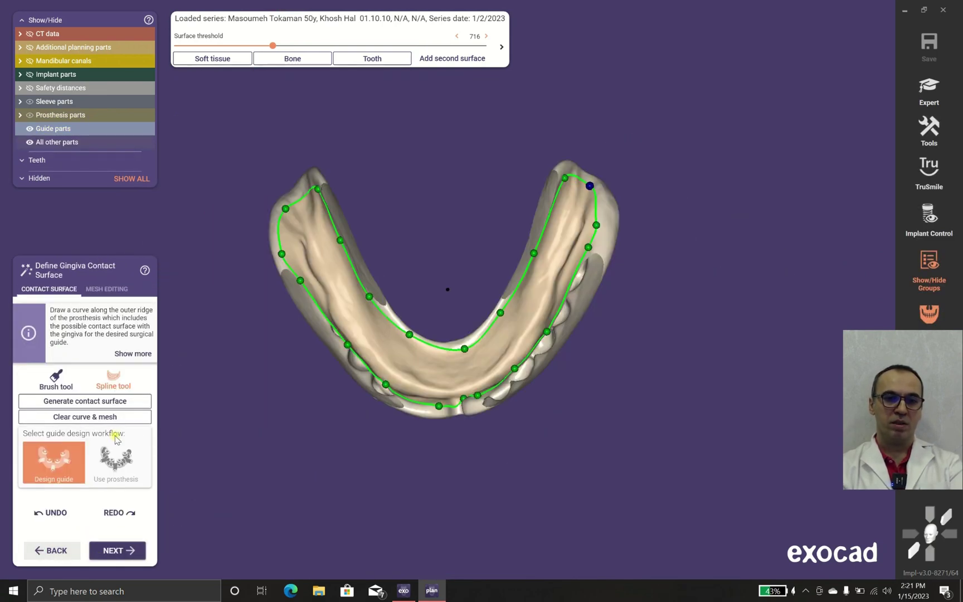
pyautogui.click(116, 460)
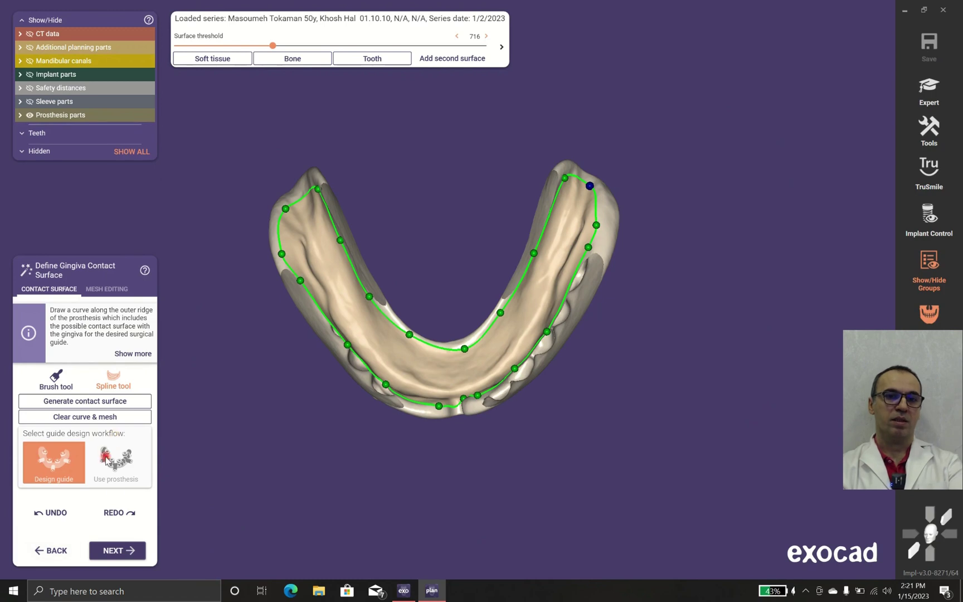
pyautogui.click(117, 551)
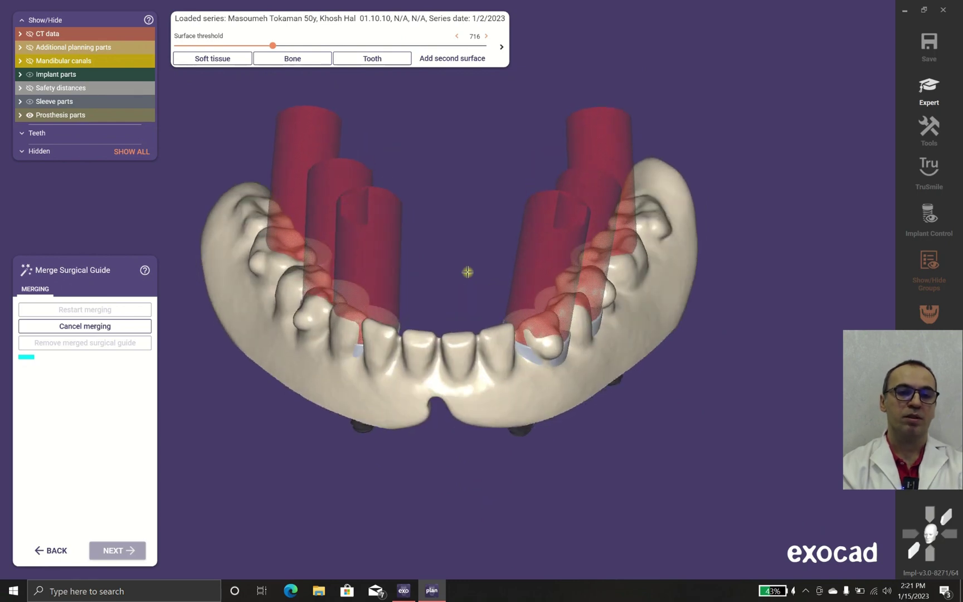
# - Examine the merged surgical guide from the occlusal, side and front views, temporarily making the merged parts semi-transparent to inspect the sleeve holes
pyautogui.scroll(-2, 468, 273)
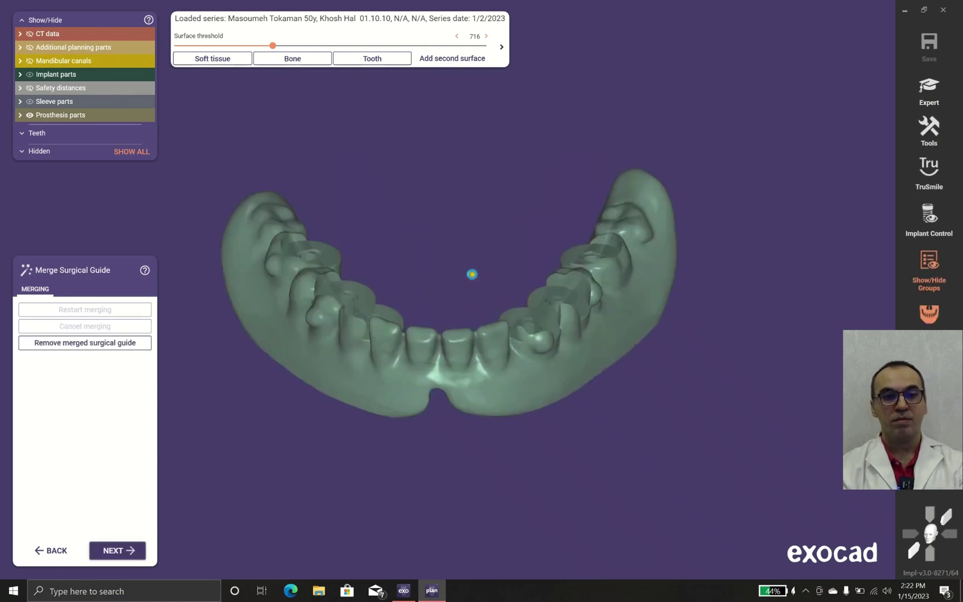
pyautogui.moveTo(396, 300); pyautogui.dragTo(397, 298, button='right')
pyautogui.moveTo(398, 350); pyautogui.dragTo(501, 219, button='right')
pyautogui.moveTo(71, 129); pyautogui.dragTo(156, 132)
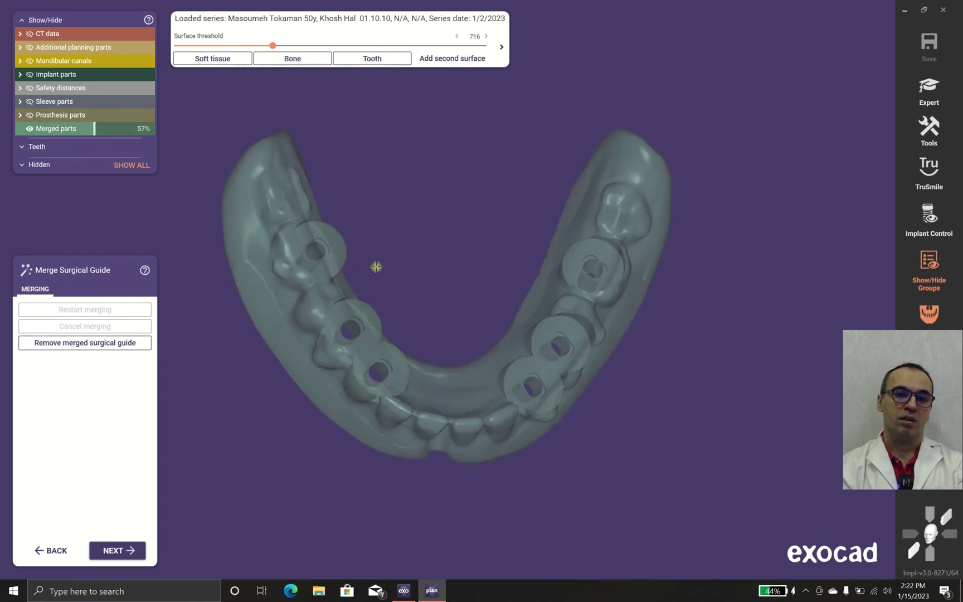
pyautogui.moveTo(554, 372); pyautogui.dragTo(460, 306, button='right')
pyautogui.moveTo(400, 355); pyautogui.dragTo(272, 278, button='right')
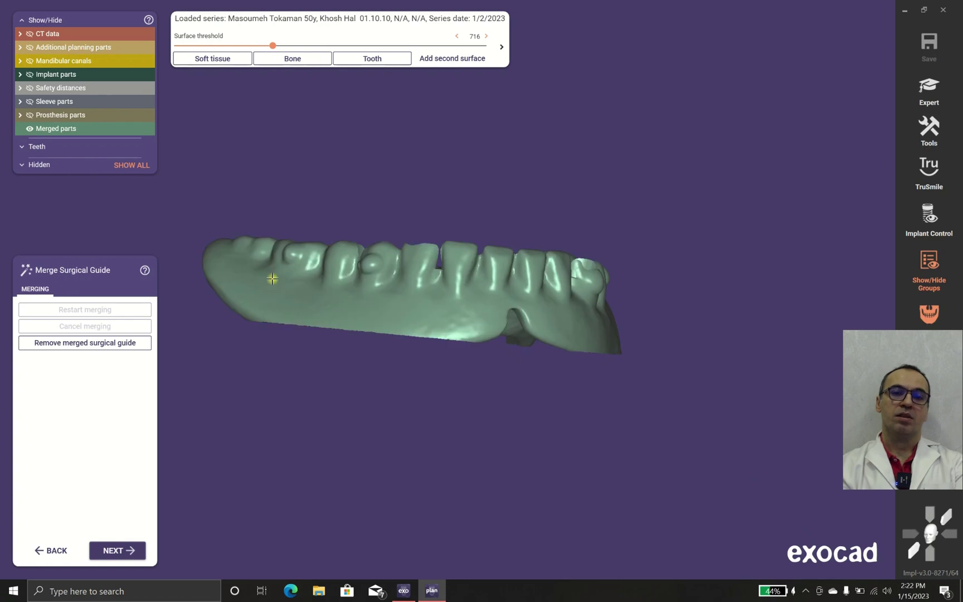
pyautogui.moveTo(430, 290); pyautogui.dragTo(306, 379, button='right')
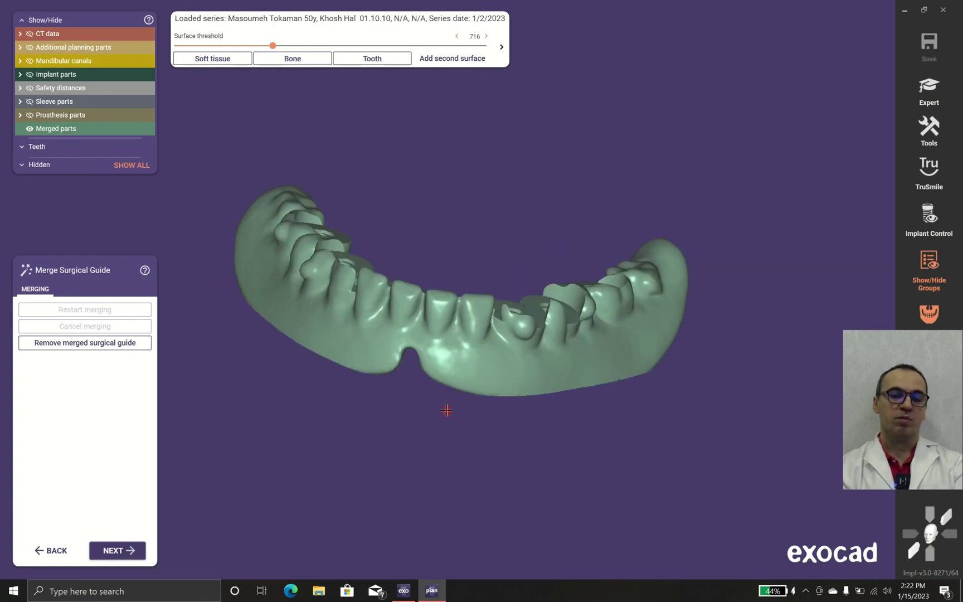
pyautogui.moveTo(446, 411); pyautogui.dragTo(447, 411, button='right')
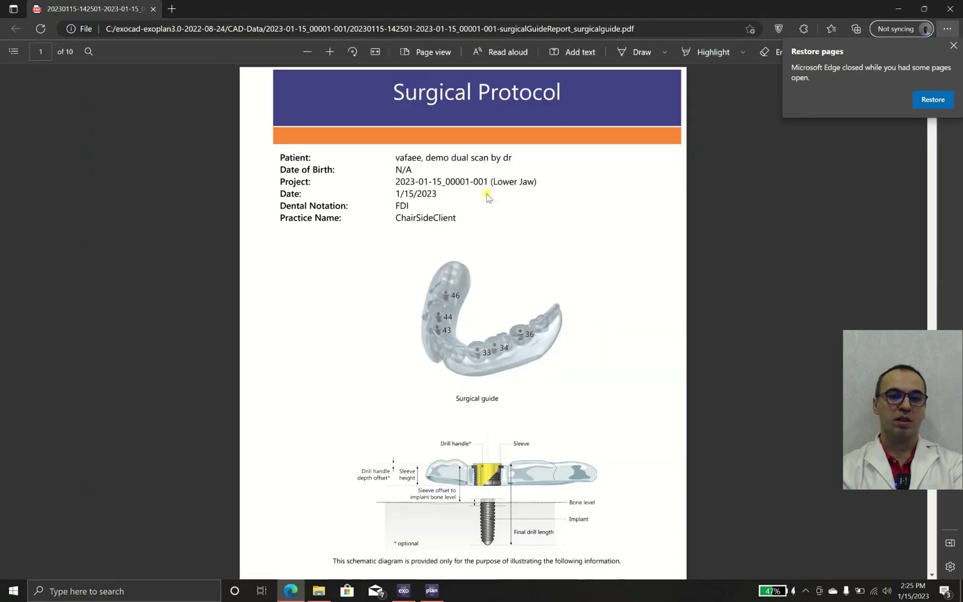
# - Review the Surgical Protocol report from the implant and sleeve details through to the disclaimer, and close it
pyautogui.scroll(-2, 486, 196)
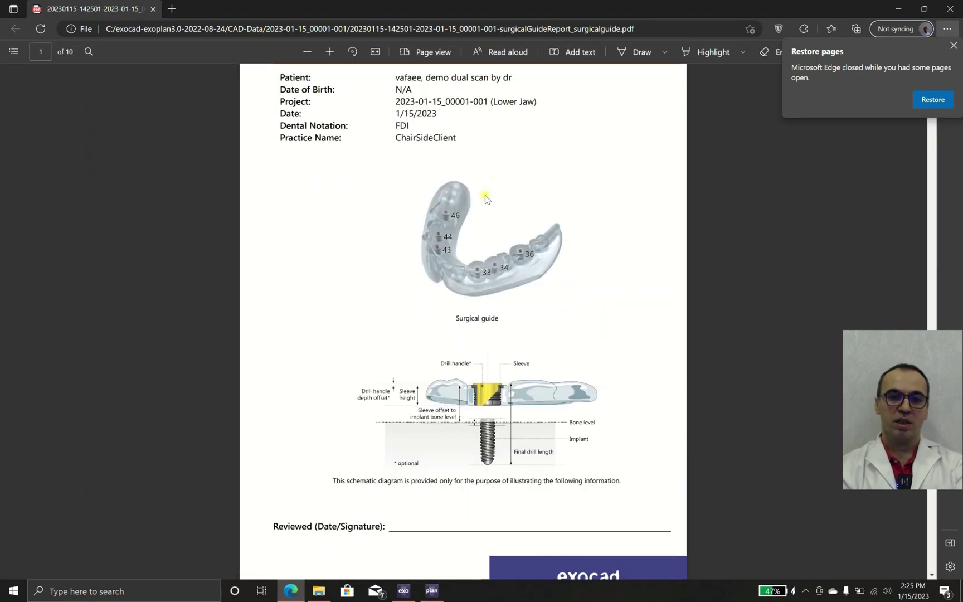
pyautogui.scroll(-9, 486, 199)
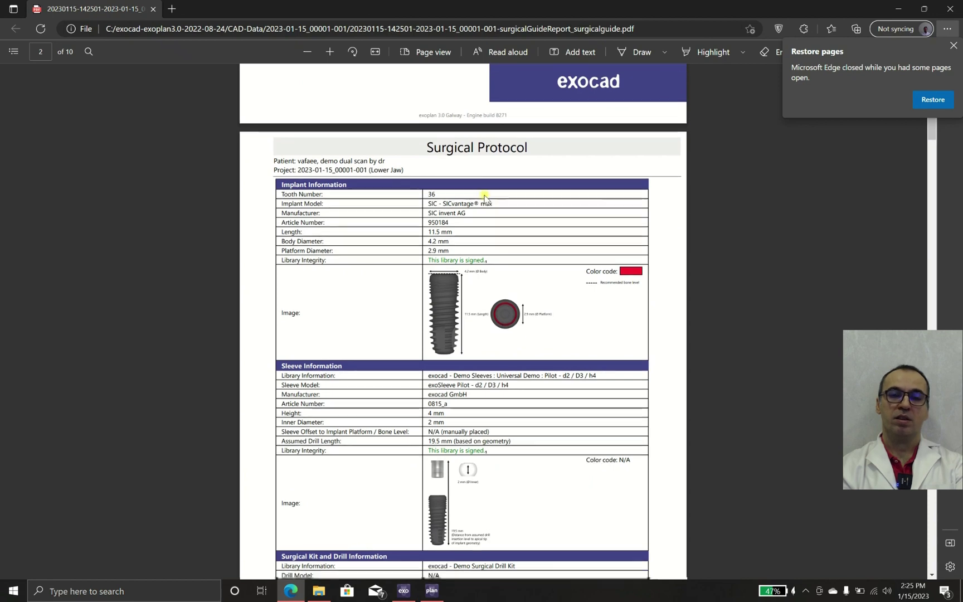
pyautogui.scroll(-4, 484, 196)
pyautogui.scroll(-15, 485, 198)
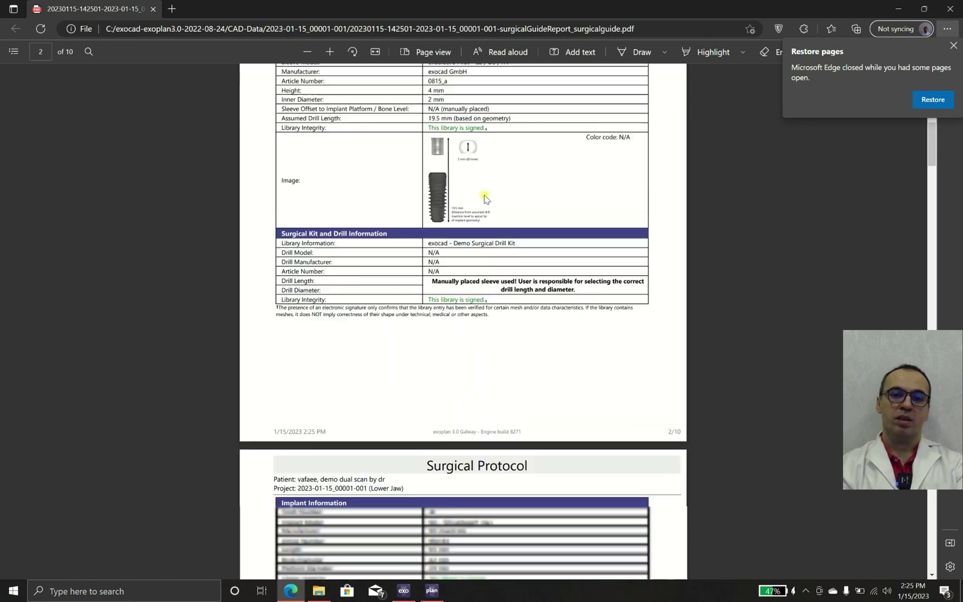
pyautogui.scroll(-18, 484, 199)
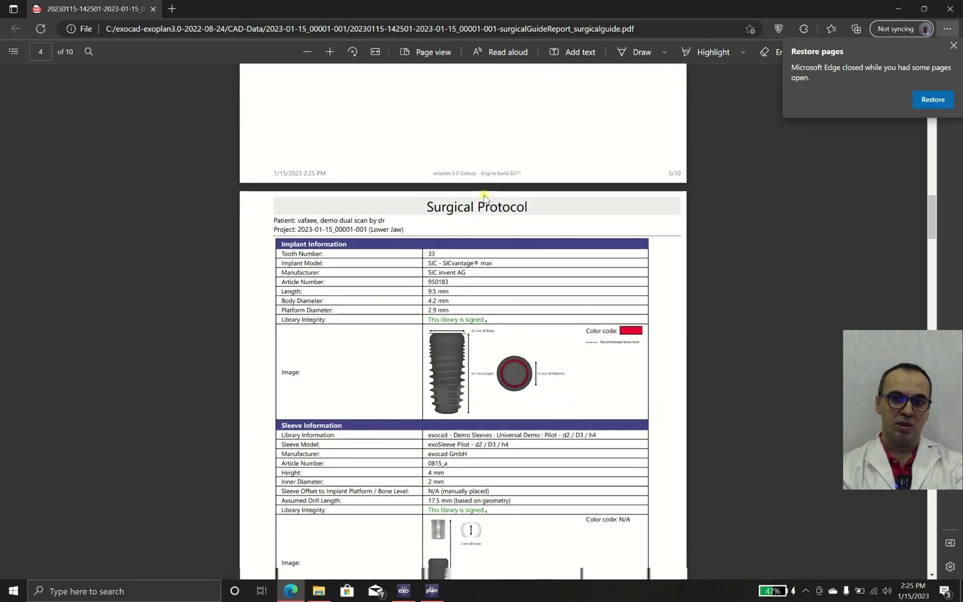
pyautogui.scroll(-19, 484, 197)
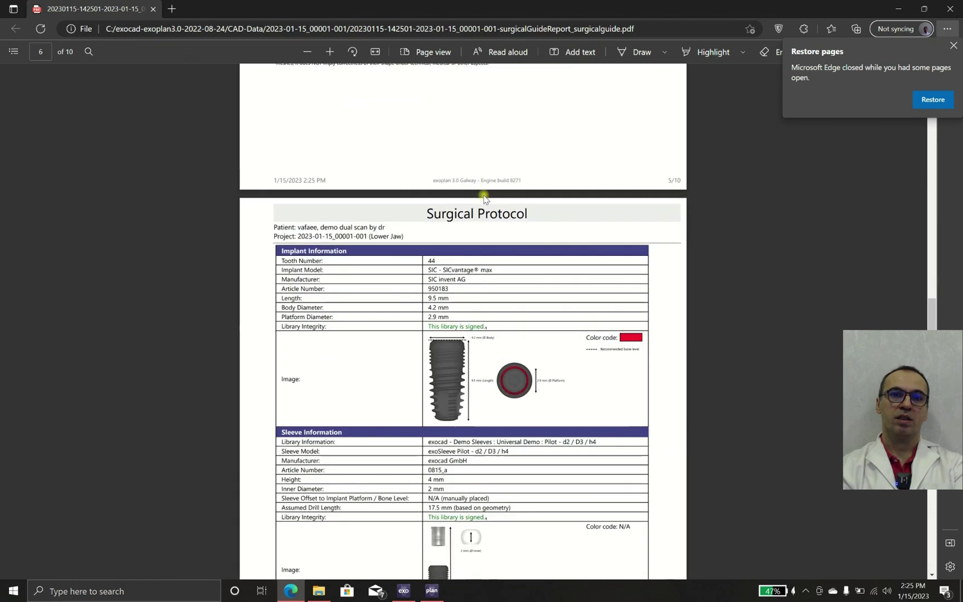
pyautogui.scroll(-18, 485, 199)
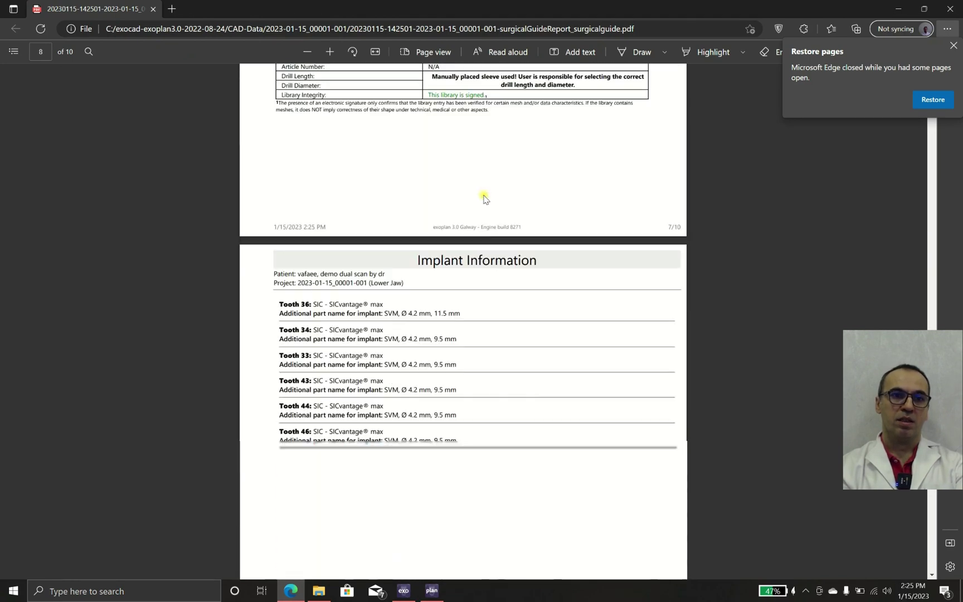
pyautogui.scroll(-15, 482, 199)
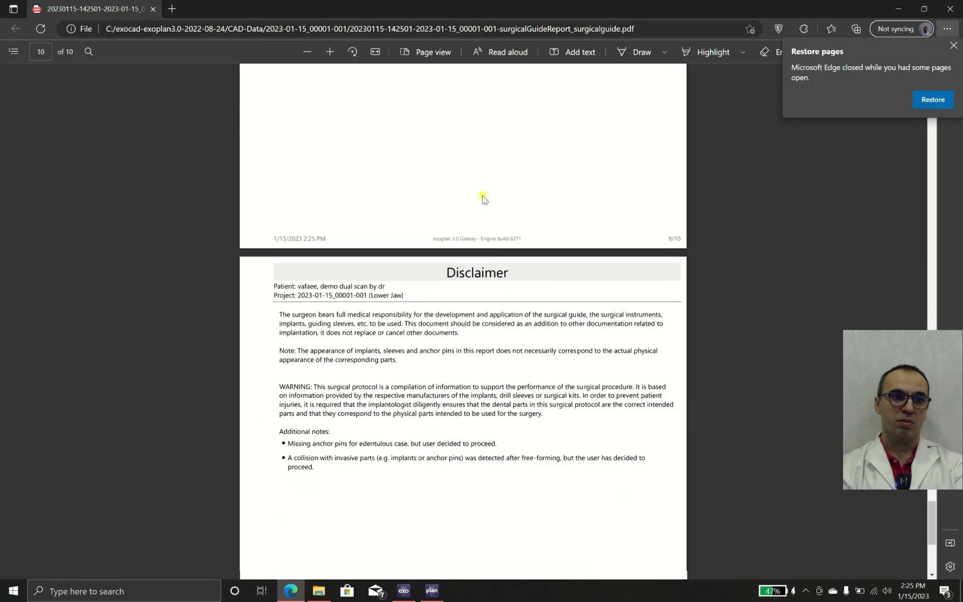
pyautogui.scroll(12, 483, 198)
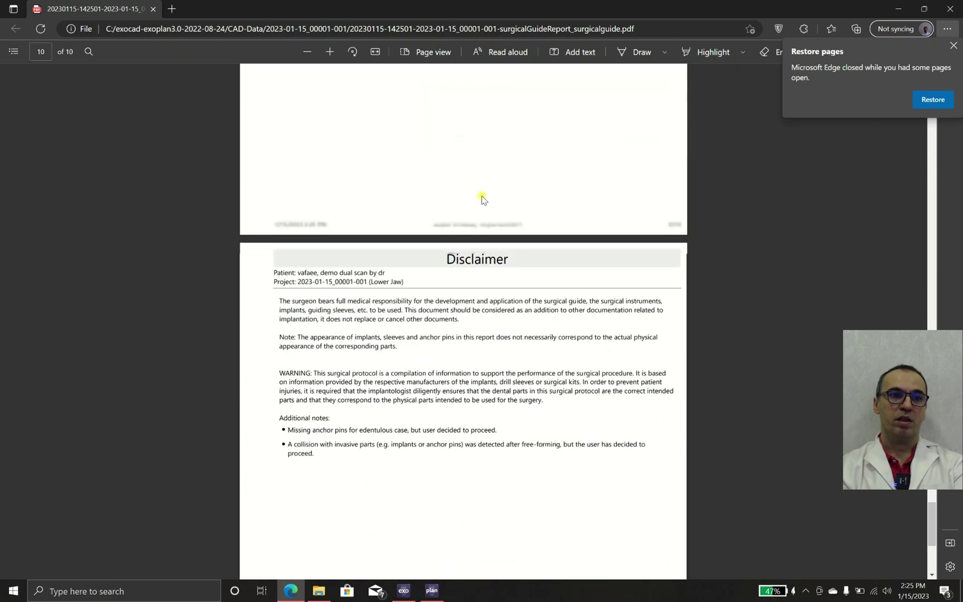
pyautogui.click(945, 14)
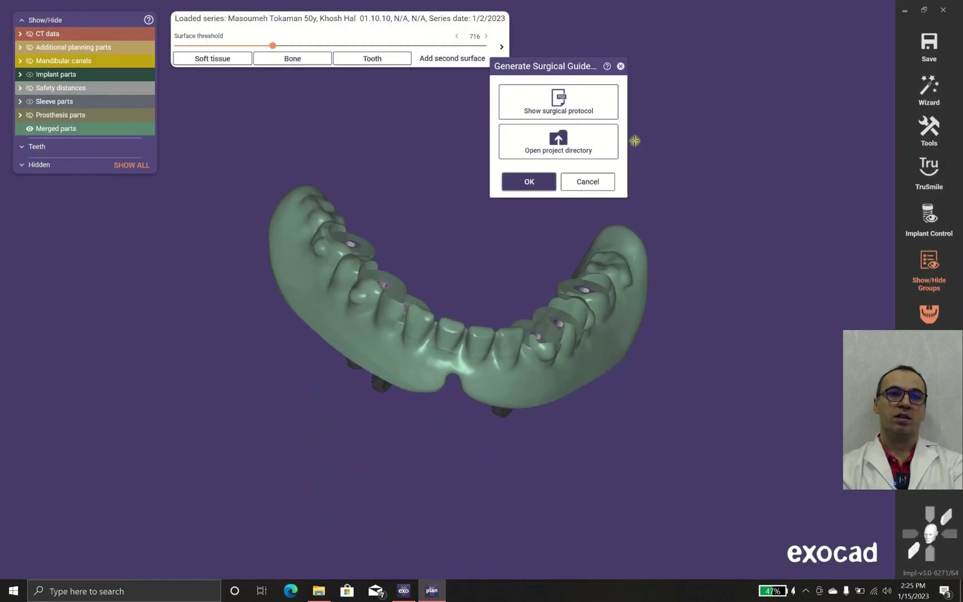
# - Open the project directory, widen the file name column to show full names, and sort the files by type
pyautogui.click(563, 150)
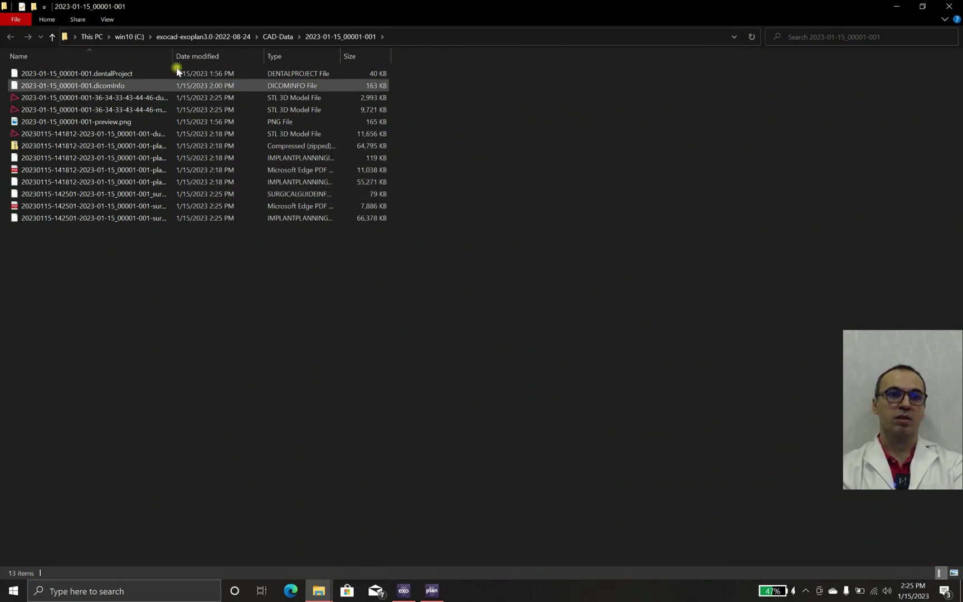
pyautogui.moveTo(173, 57); pyautogui.dragTo(340, 57)
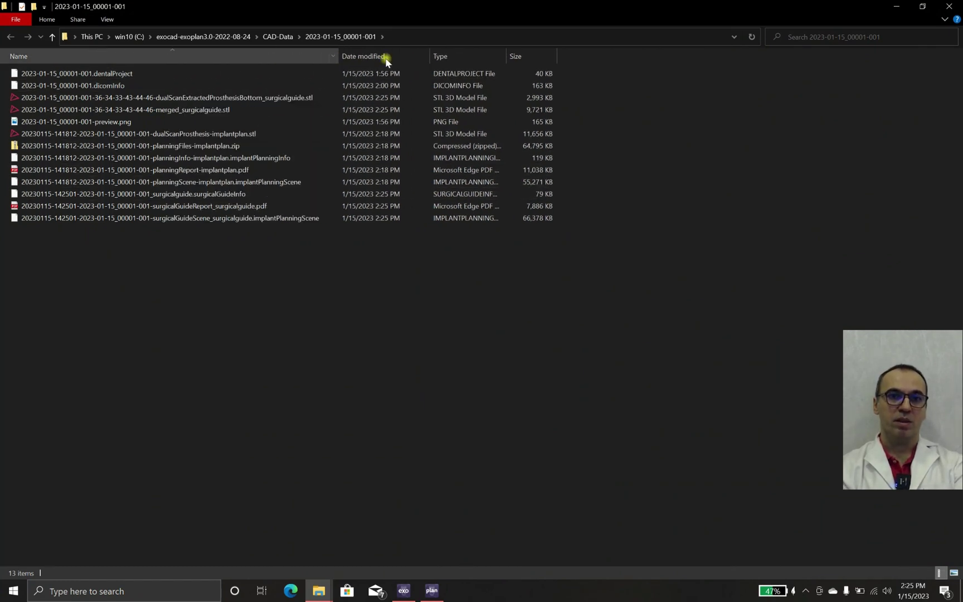
pyautogui.click(404, 56)
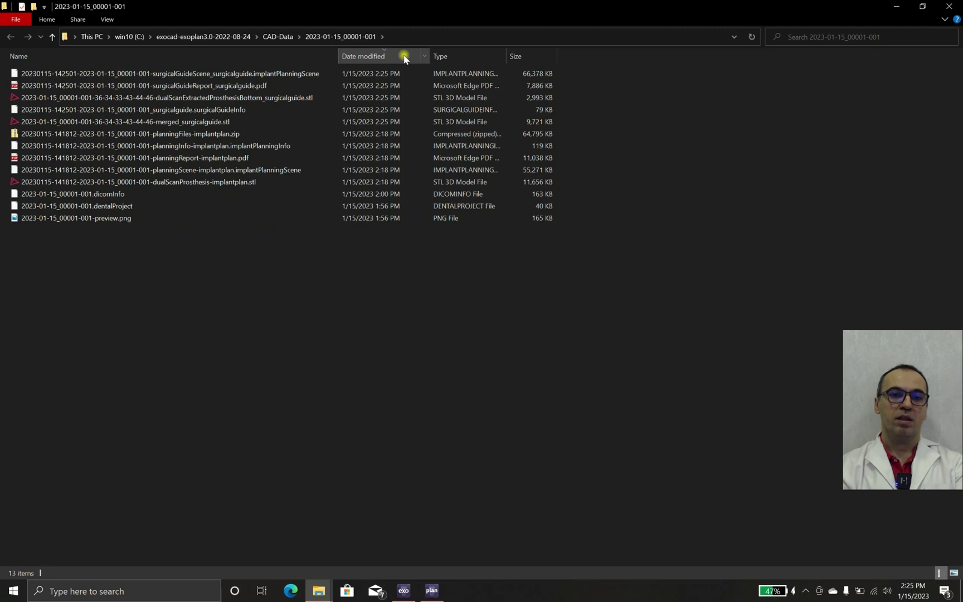
pyautogui.click(447, 57)
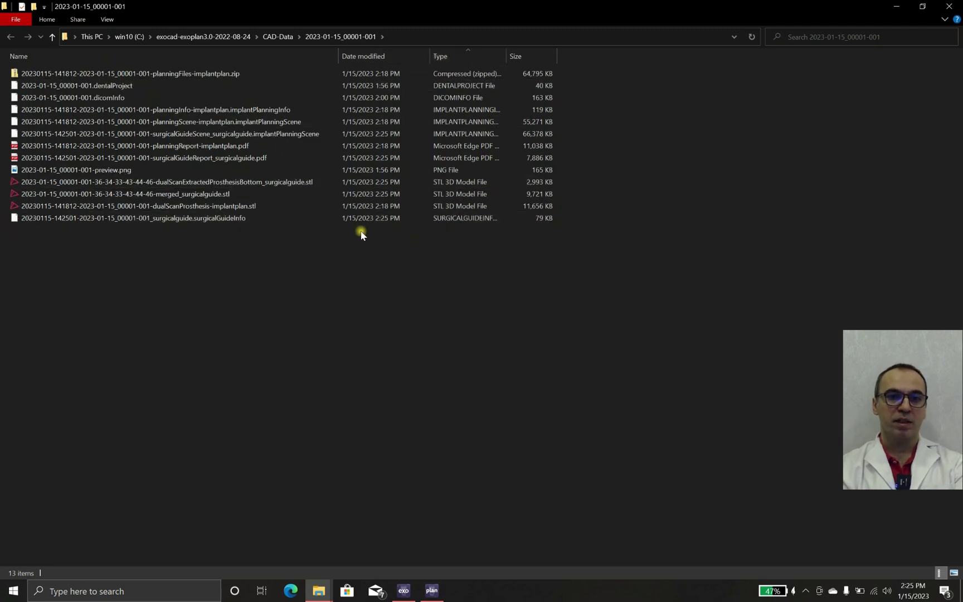
# - Open the planningReport-implantplan PDF and review the panoramic radiographs, implant details and cross-sections for each tooth
pyautogui.doubleClick(228, 146)
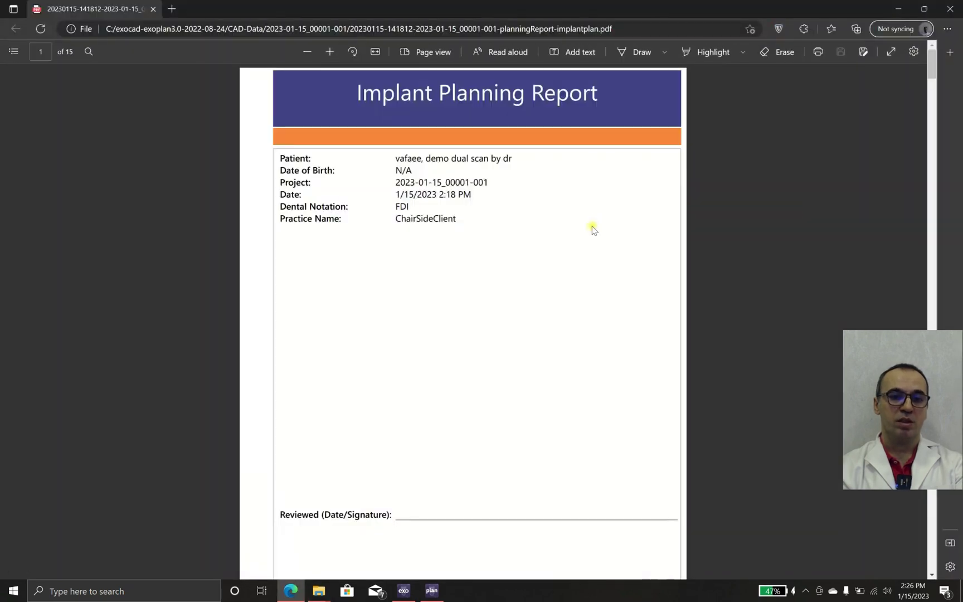
pyautogui.scroll(-15, 592, 228)
pyautogui.scroll(-20, 591, 228)
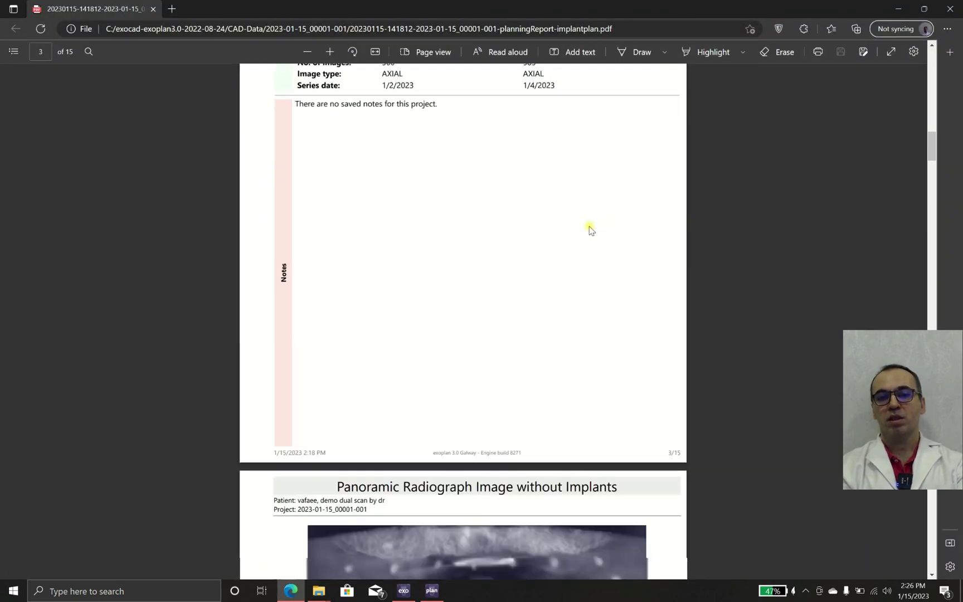
pyautogui.scroll(-15, 588, 229)
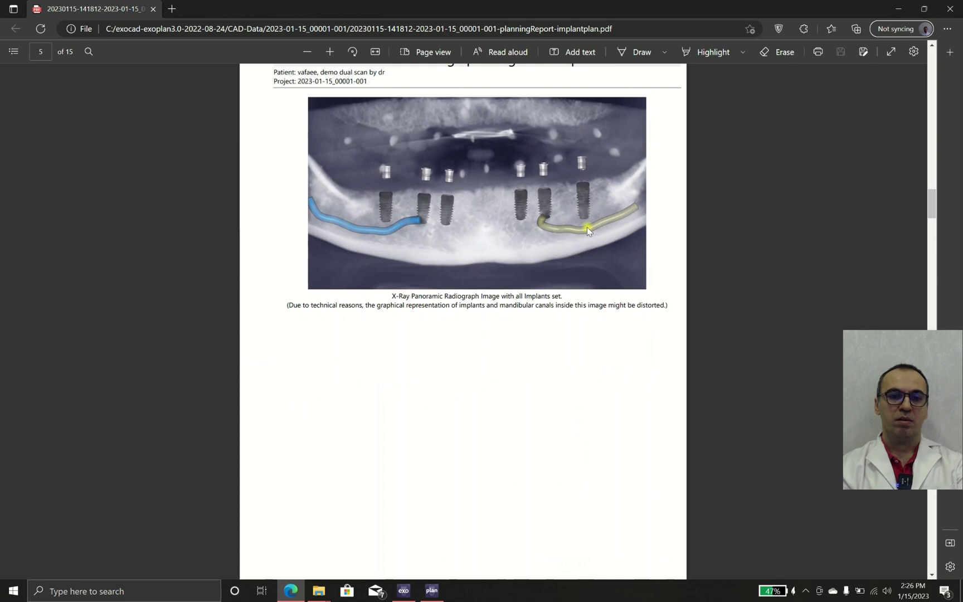
pyautogui.scroll(-15, 588, 230)
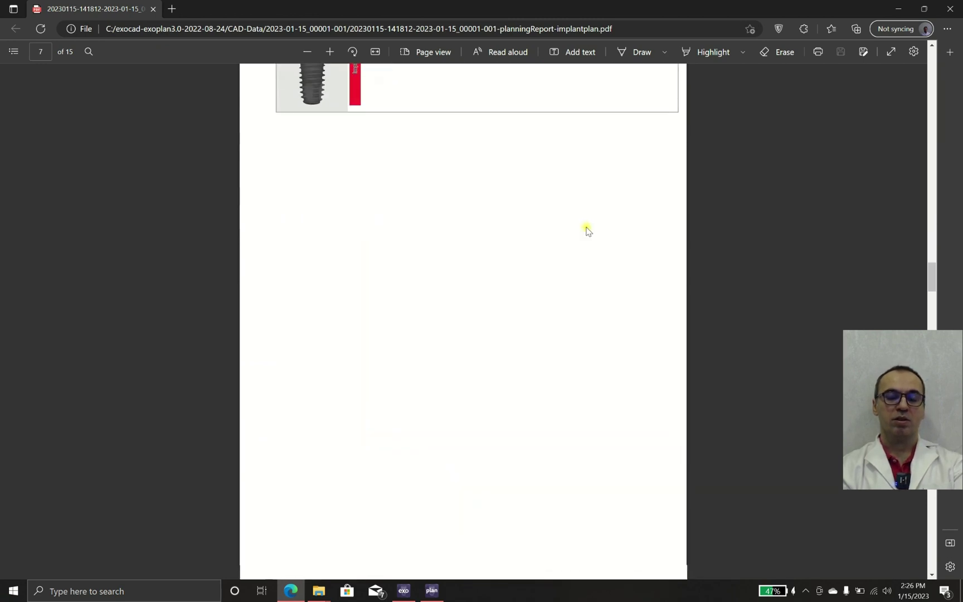
pyautogui.scroll(-3, 586, 230)
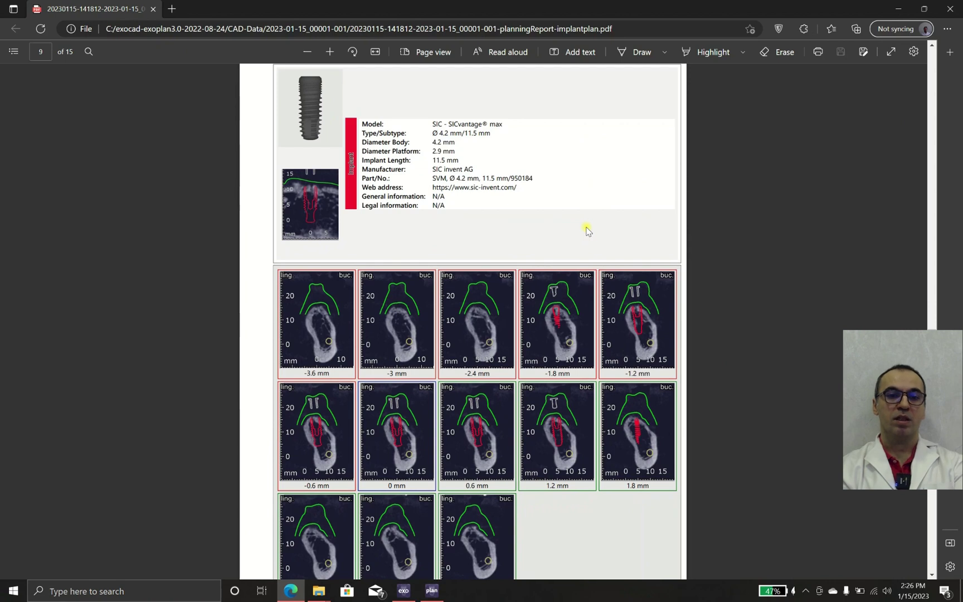
pyautogui.scroll(-5, 588, 230)
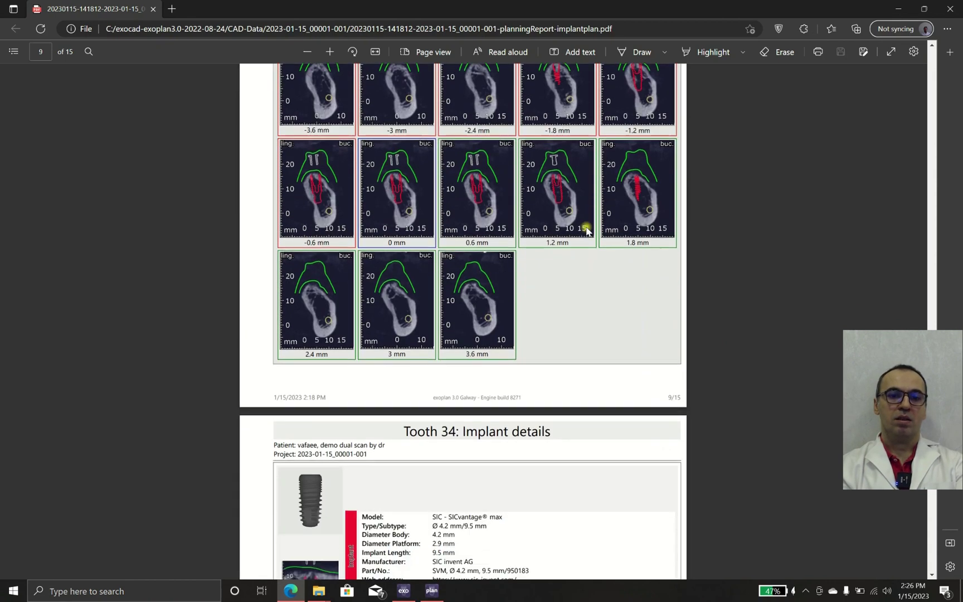
pyautogui.scroll(-10, 587, 228)
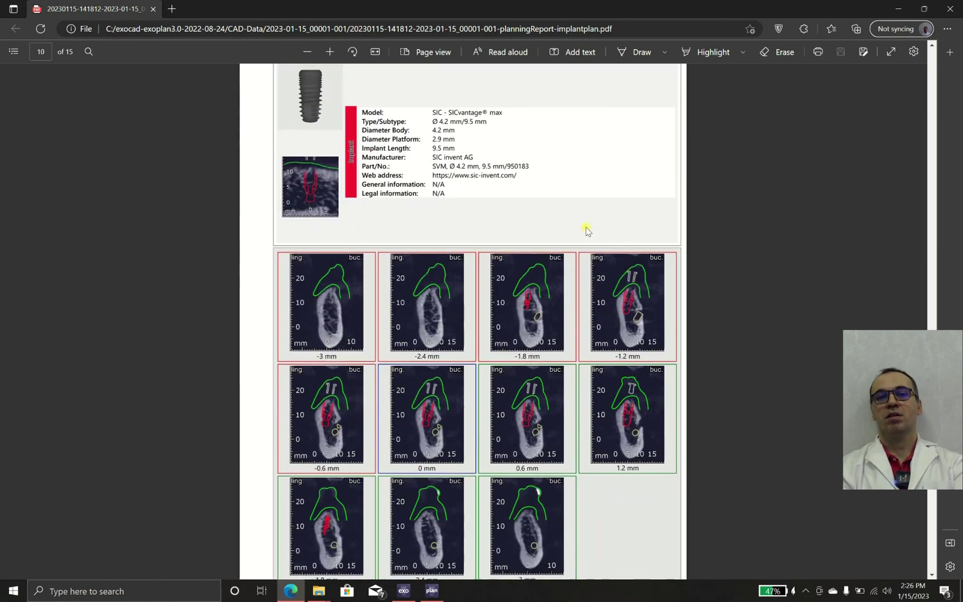
pyautogui.scroll(-18, 586, 228)
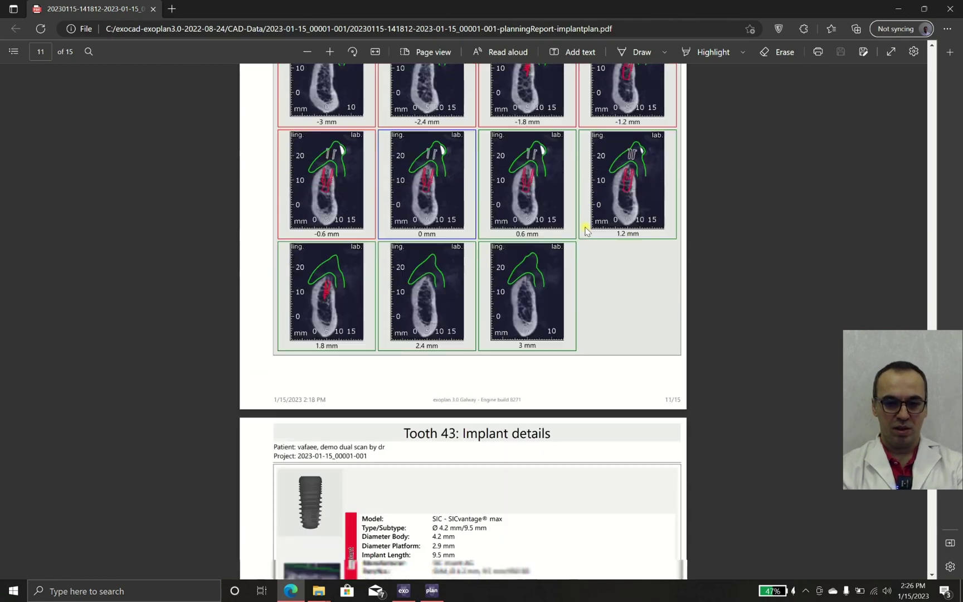
pyautogui.scroll(-20, 586, 230)
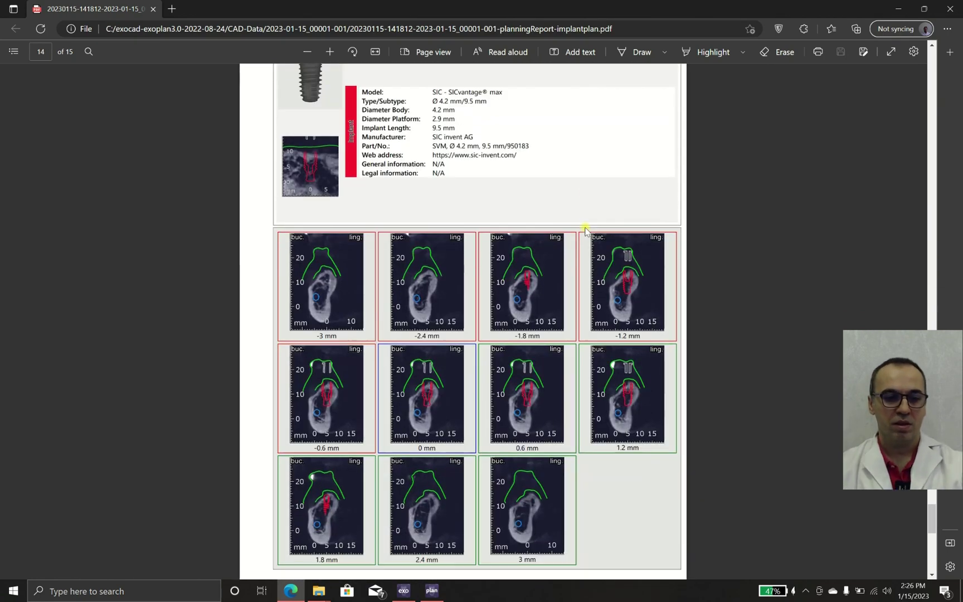